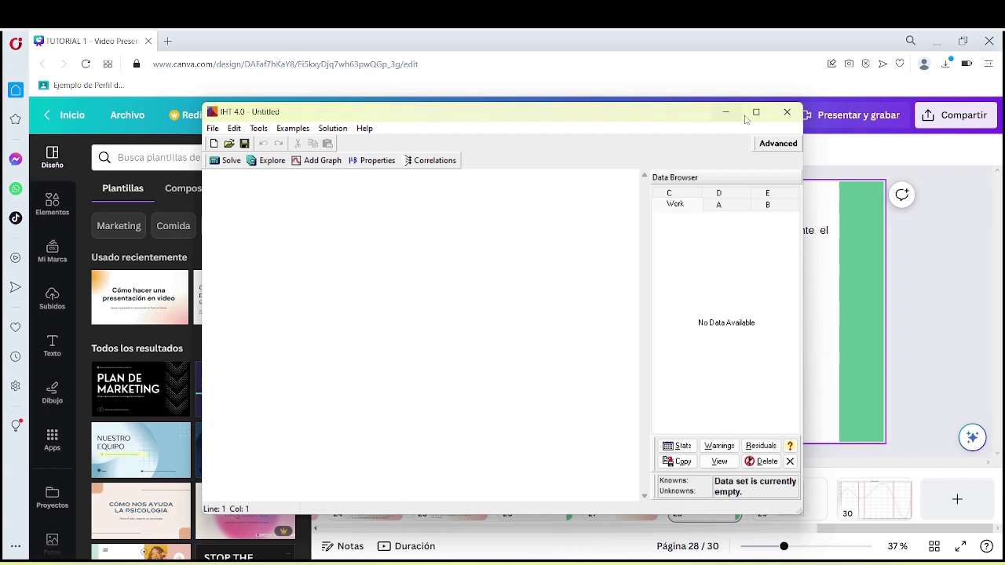
- Maximize the IHT 4.0 window and place the cursor at the start of the empty workspace
left_click(755, 112)
left_click(11, 49)
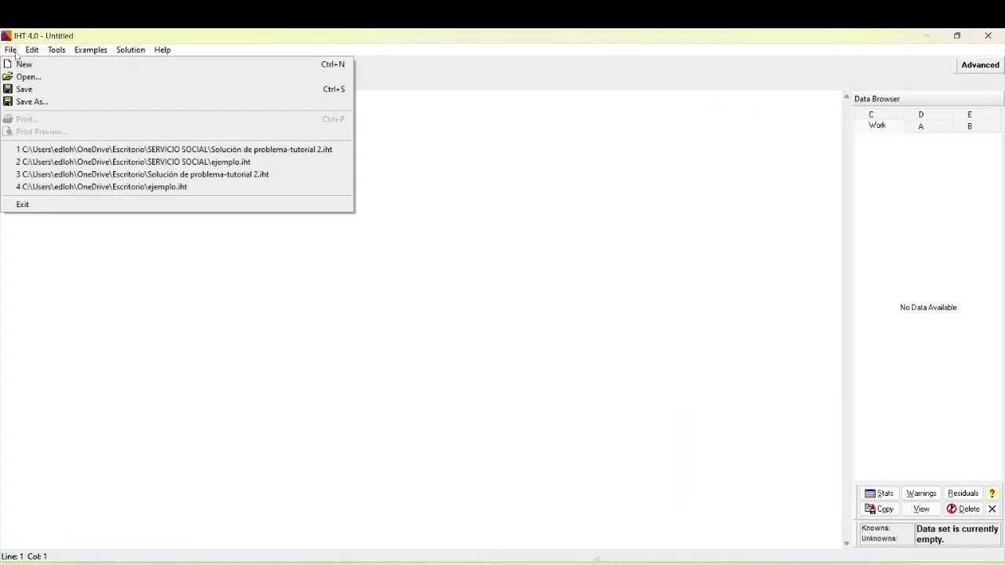
mouse_move(42, 53)
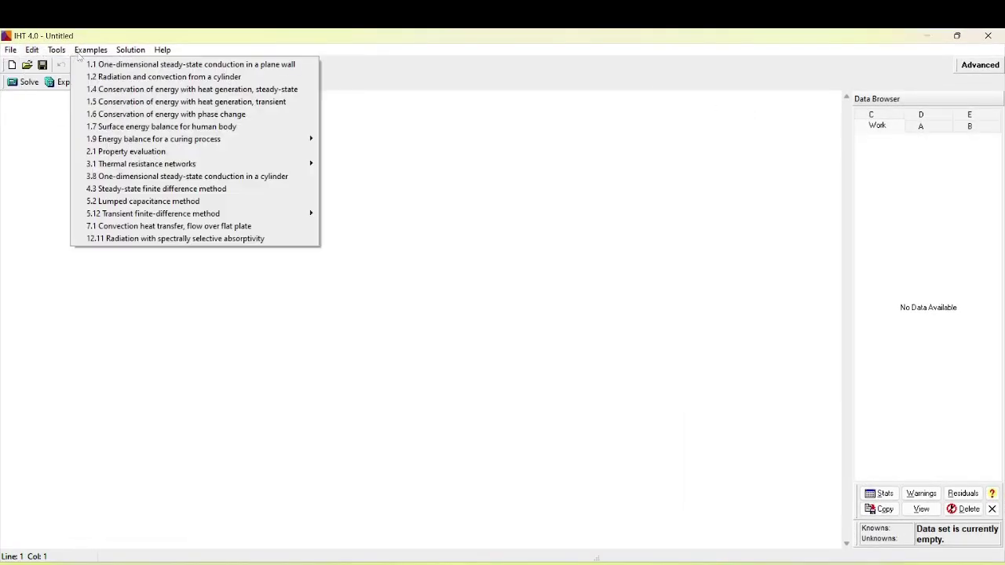
mouse_move(170, 55)
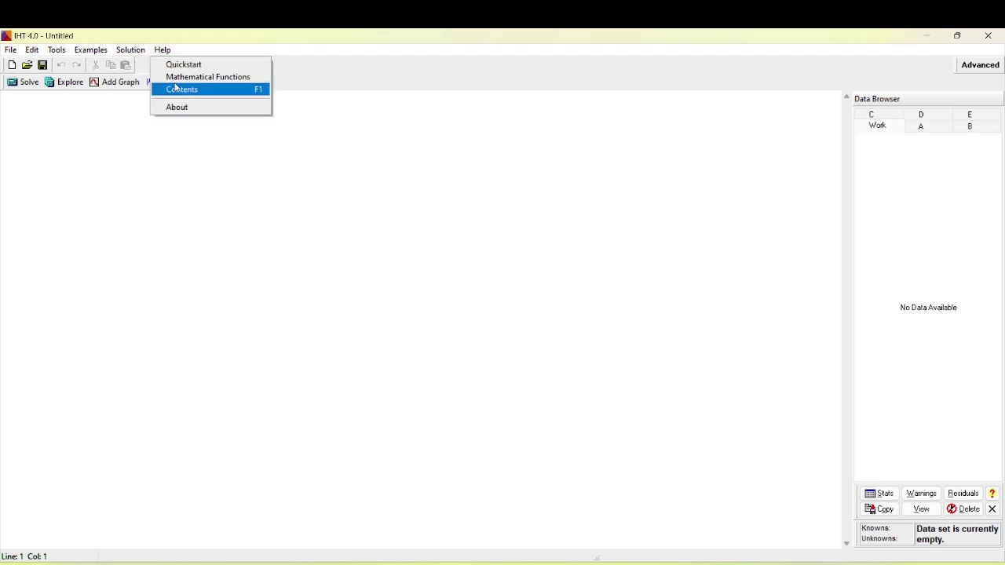
left_click(18, 104)
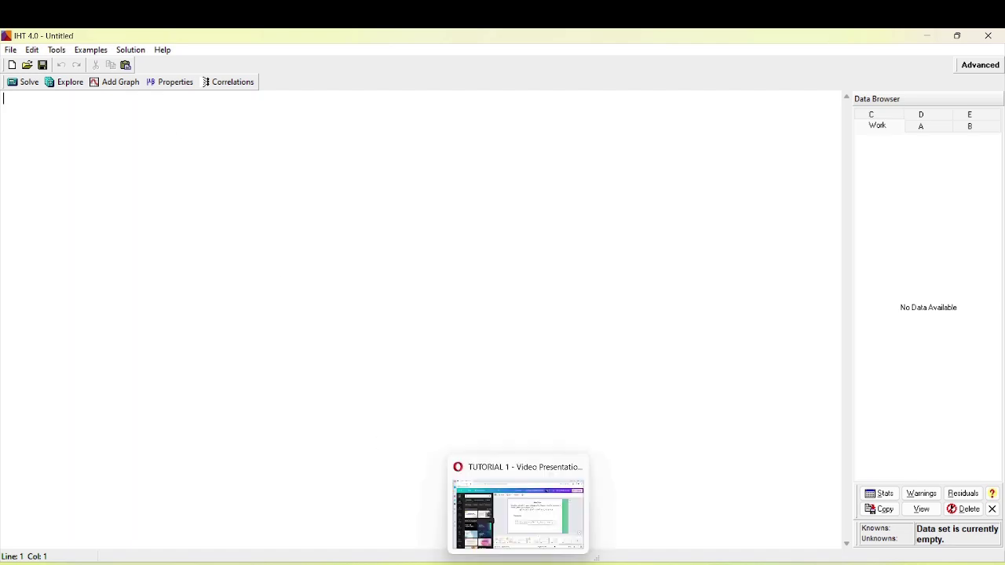
- Switch to Canva, capture the PRÁCTICA problem on page 28 as a screenshot, and paste it into the IHT workspace
left_click(506, 562)
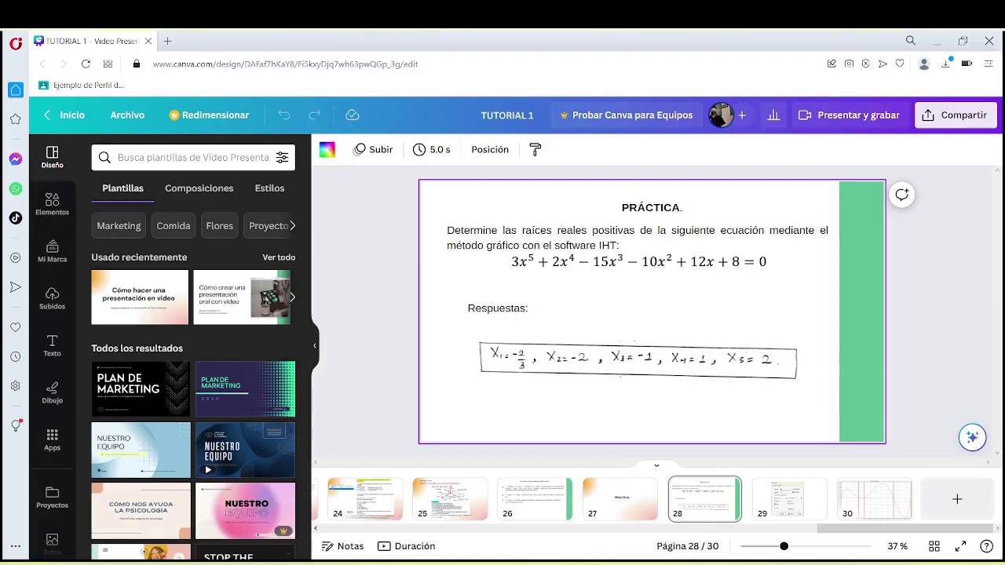
key("super+shift+s")
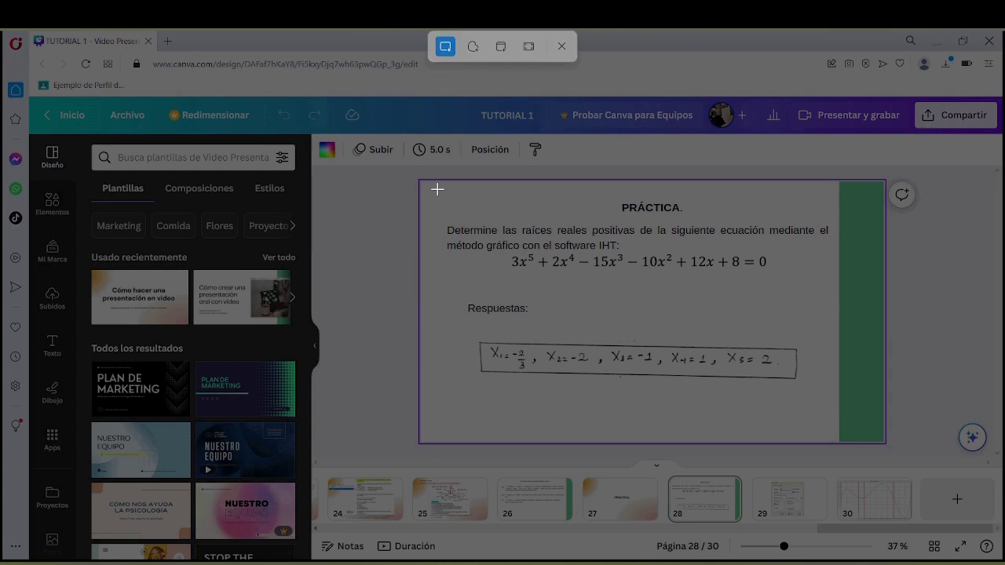
left_click_drag(438, 190, 837, 408)
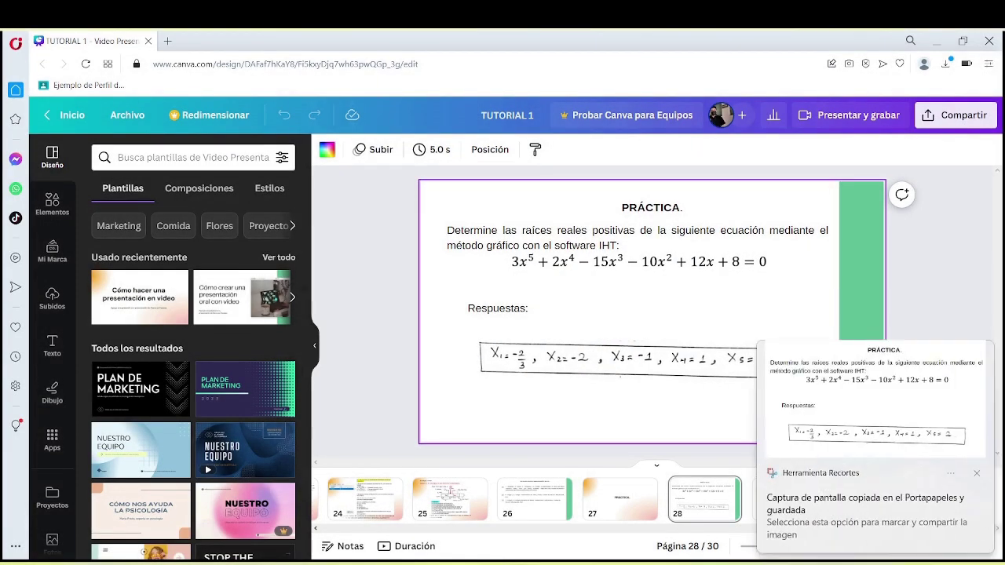
left_click(741, 563)
key("ctrl+v")
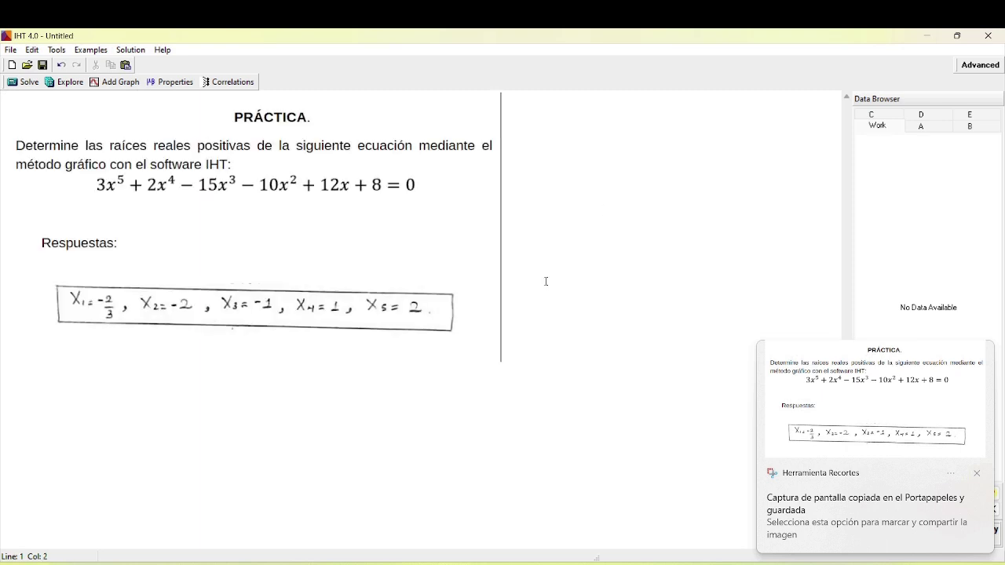
- Add the comment line "// ECUACIÓN A RESOLVER." two lines below the pasted image
key("Return")
key("Return")
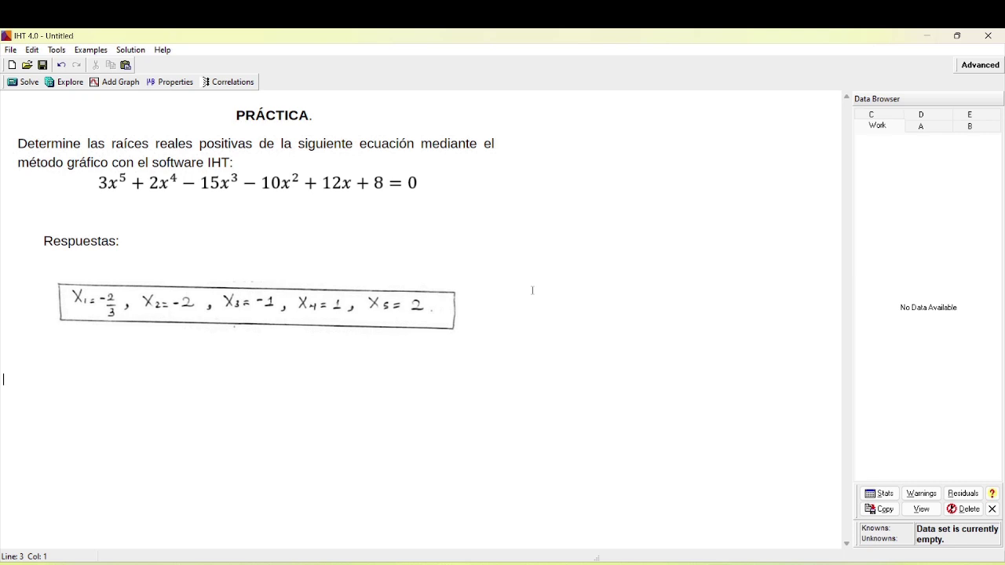
type("// ")
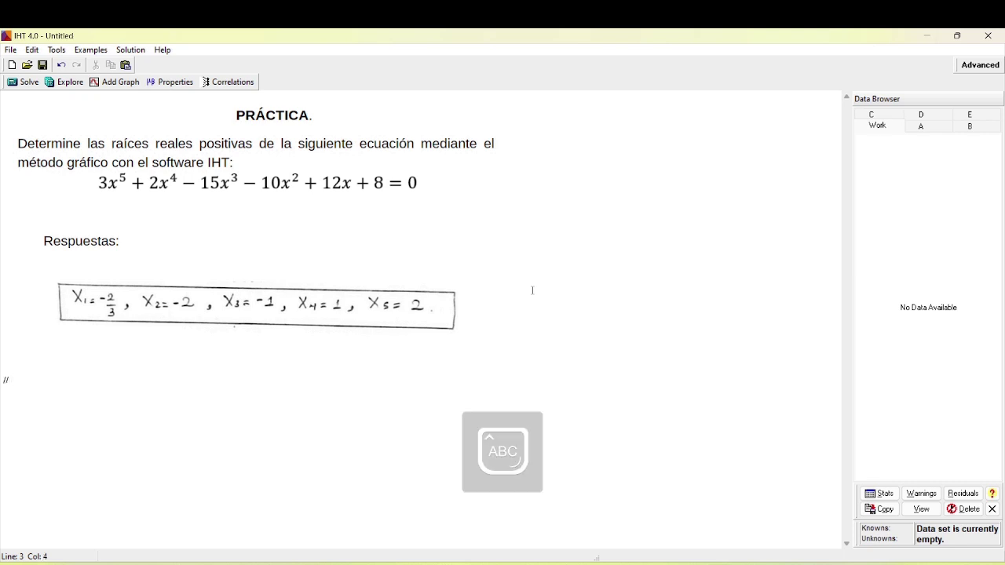
type("ECUACIÓN A RESOLVER")
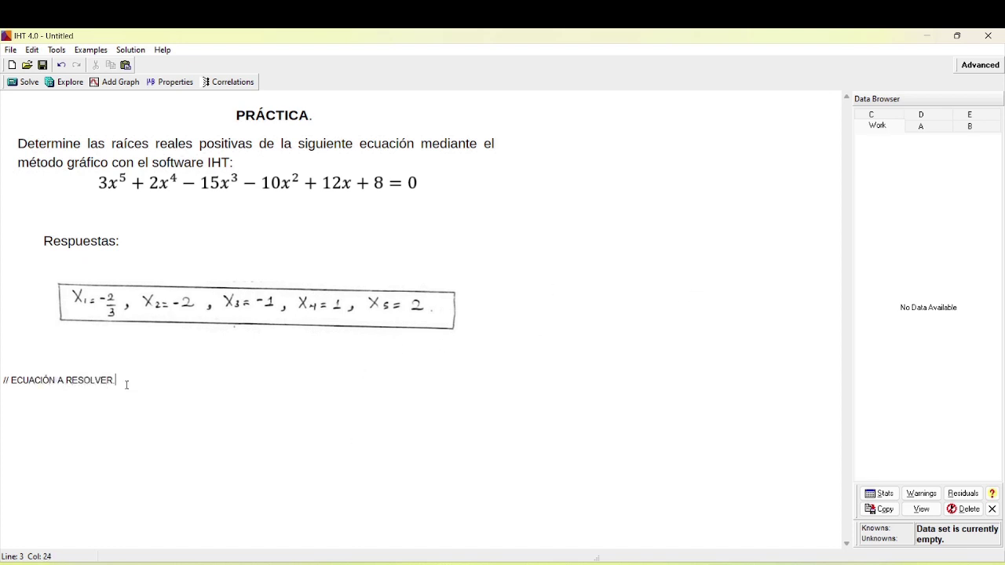
- Switch to advanced mode and enlarge the font of the whole "// ECUACIÓN A RESOLVER." comment by several sizes
key("shift+Left")
key("shift+Left")
key("shift+Left")
key("shift+Left")
key("shift+Left")
key("shift+Left")
key("shift+Left")
key("shift+Left")
key("shift+Left")
key("shift+Left")
key("shift+Left")
key("shift+Left")
key("shift+Left")
key("shift+Left")
key("shift+Left")
key("shift+Left")
key("shift+Left")
key("shift+Left")
key("shift+Left")
key("shift+Left")
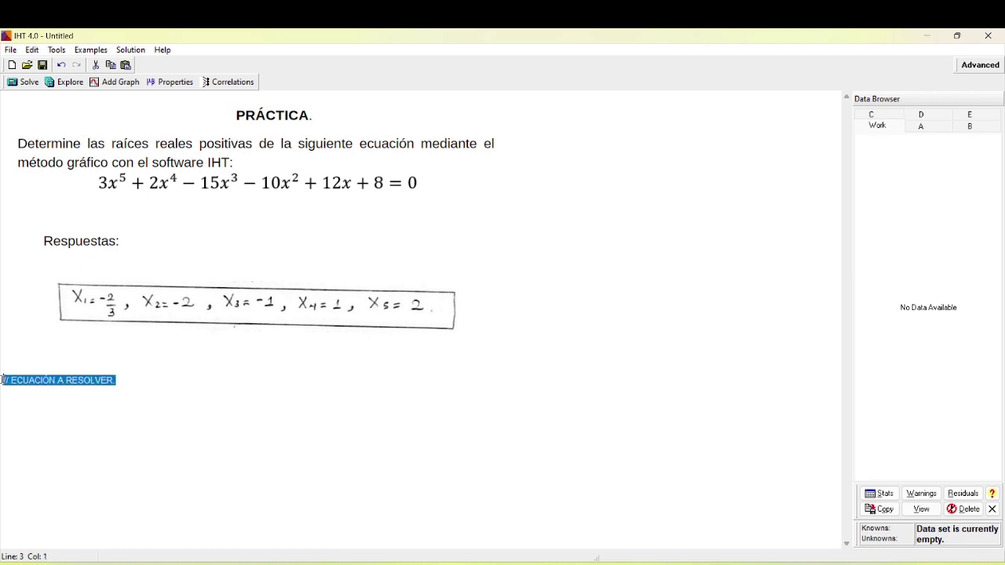
left_click(967, 70)
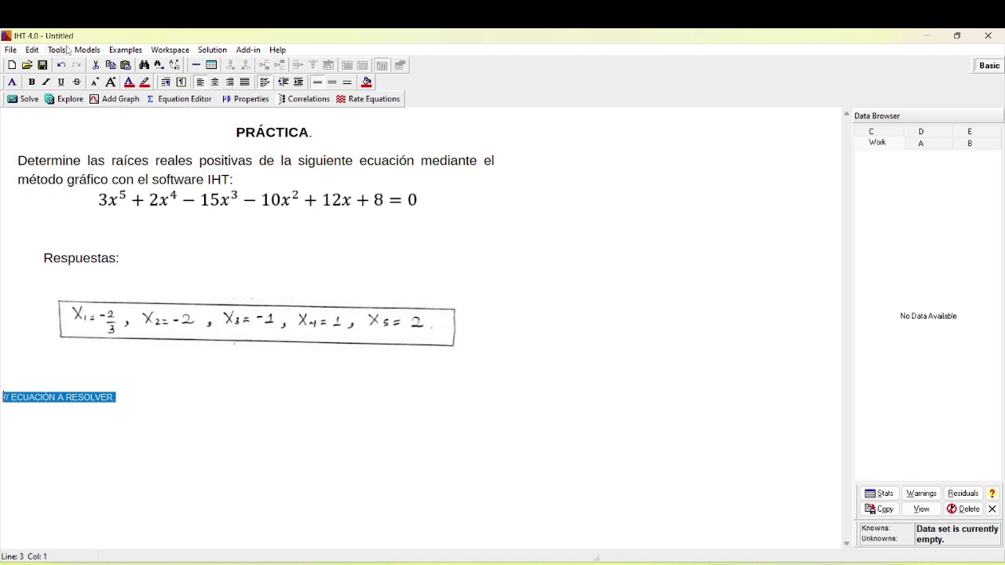
left_click(110, 88)
left_click(109, 88)
left_click(109, 88)
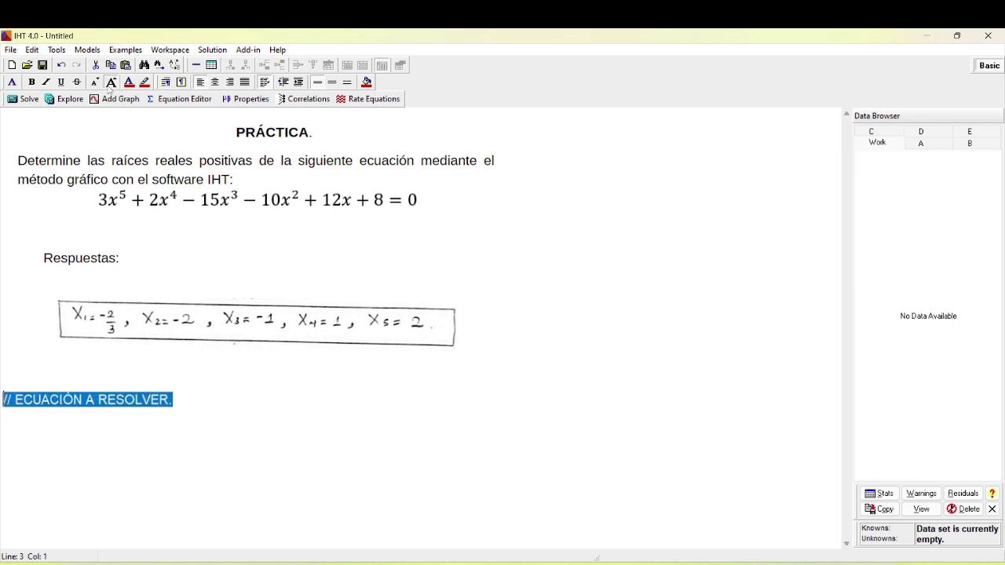
left_click(109, 88)
left_click(109, 88)
left_click(109, 88)
left_click(109, 88)
left_click(109, 88)
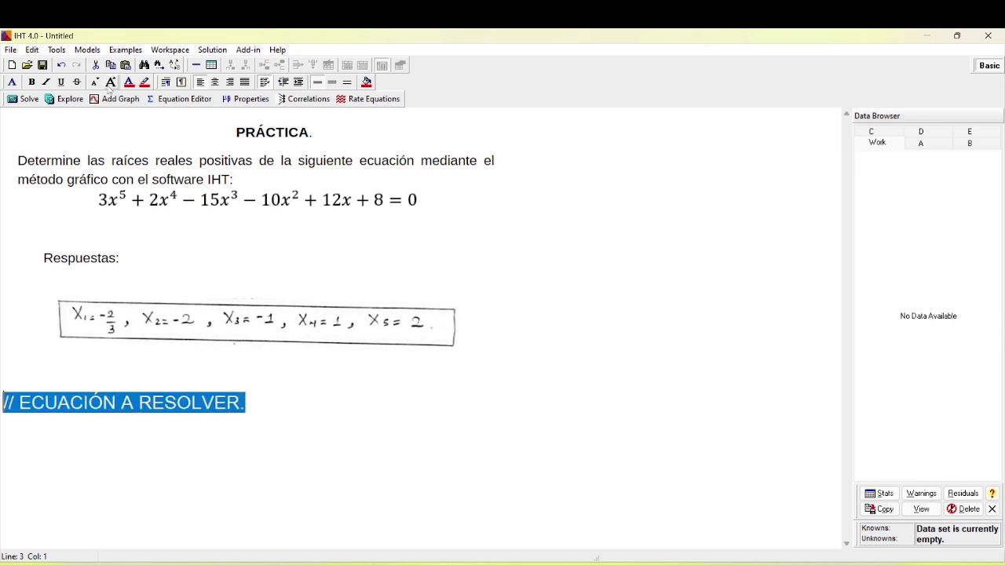
- Make the "// ECUACIÓN A RESOLVER." comment bold and italic with a light yellow highlight
left_click(32, 83)
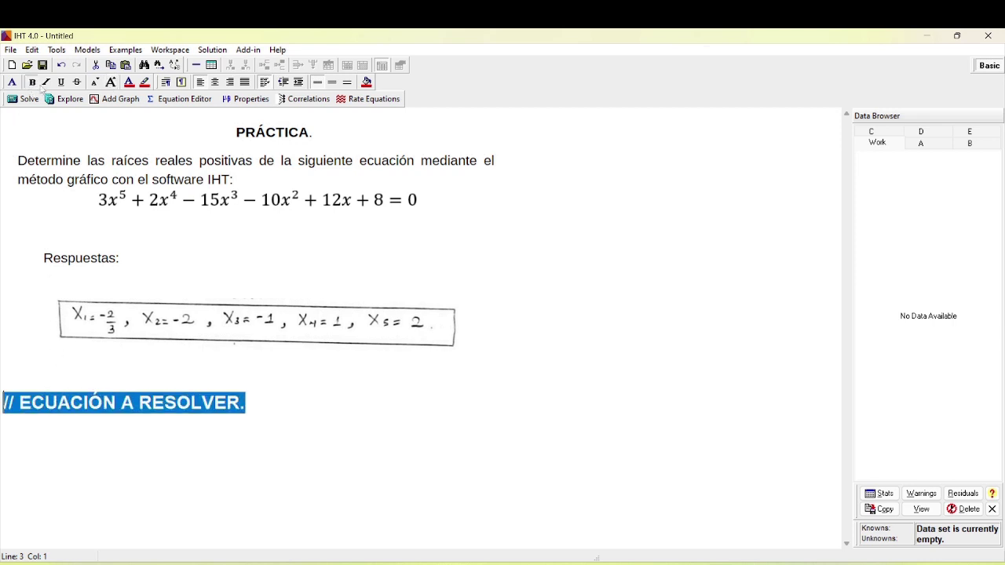
left_click(45, 83)
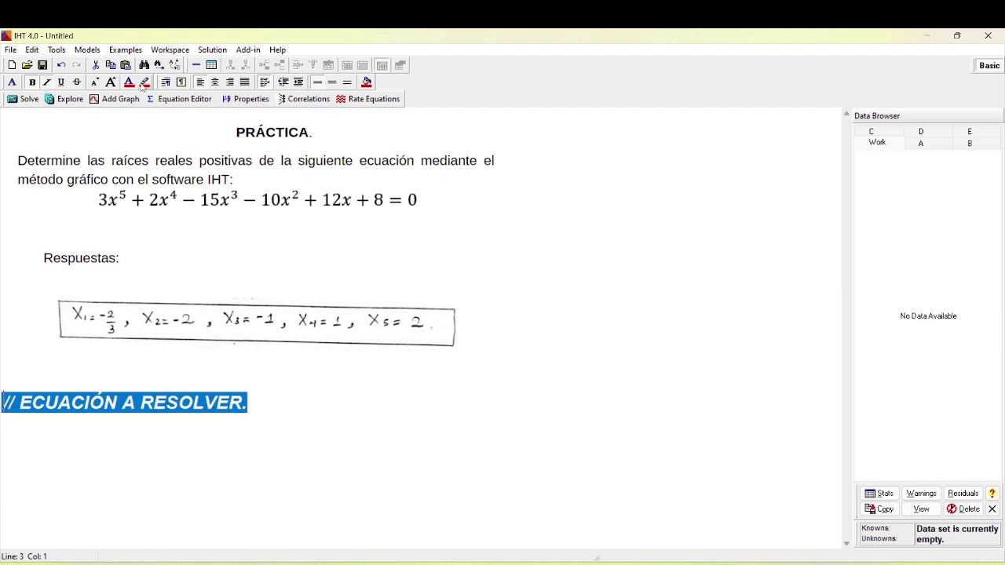
left_click(144, 82)
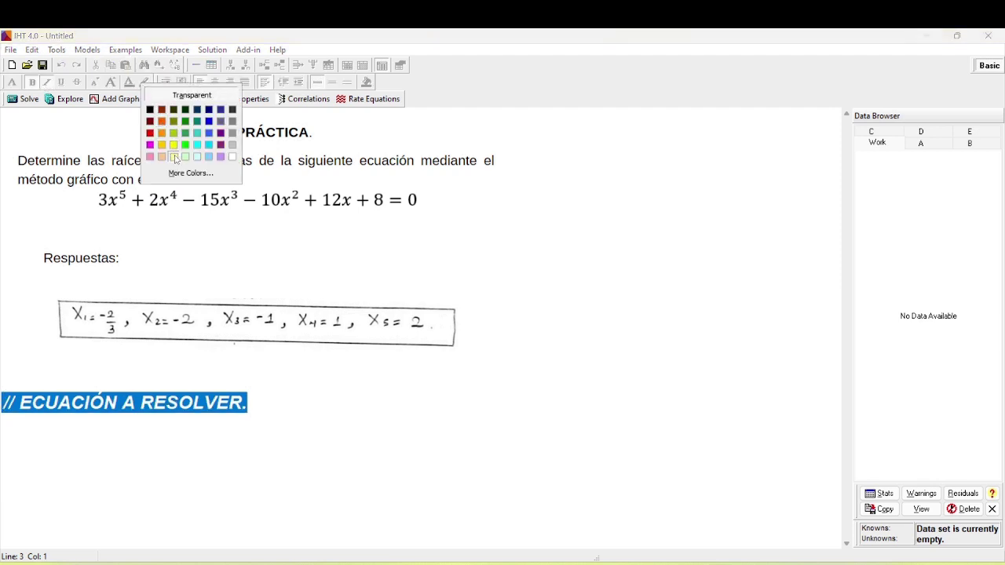
left_click(172, 156)
left_click(269, 397)
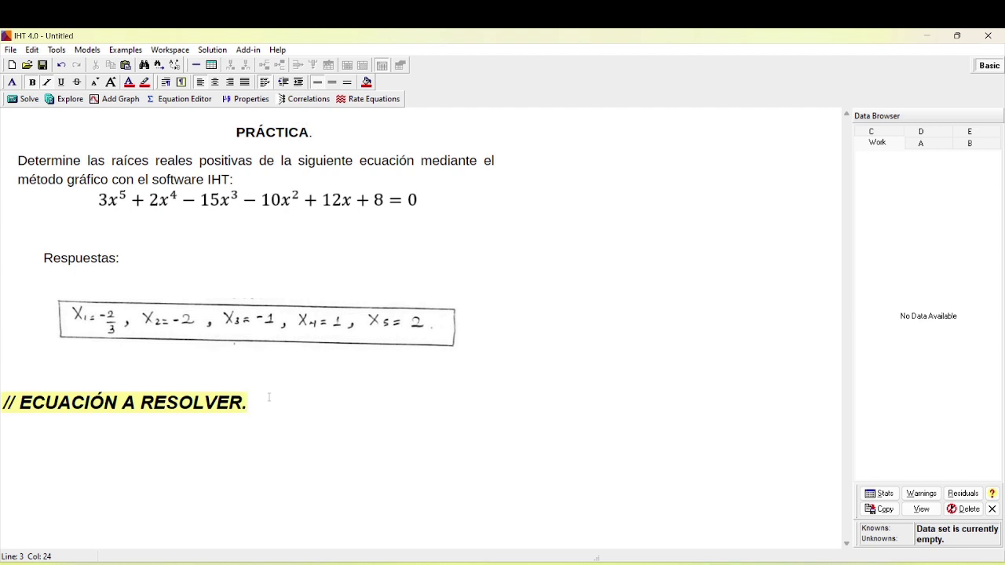
- Prepare a new line two lines below the heading without the yellow highlight, using a temporary letter D
key("Return")
key("Return")
type("D")
left_click_drag(56, 447, 3, 444)
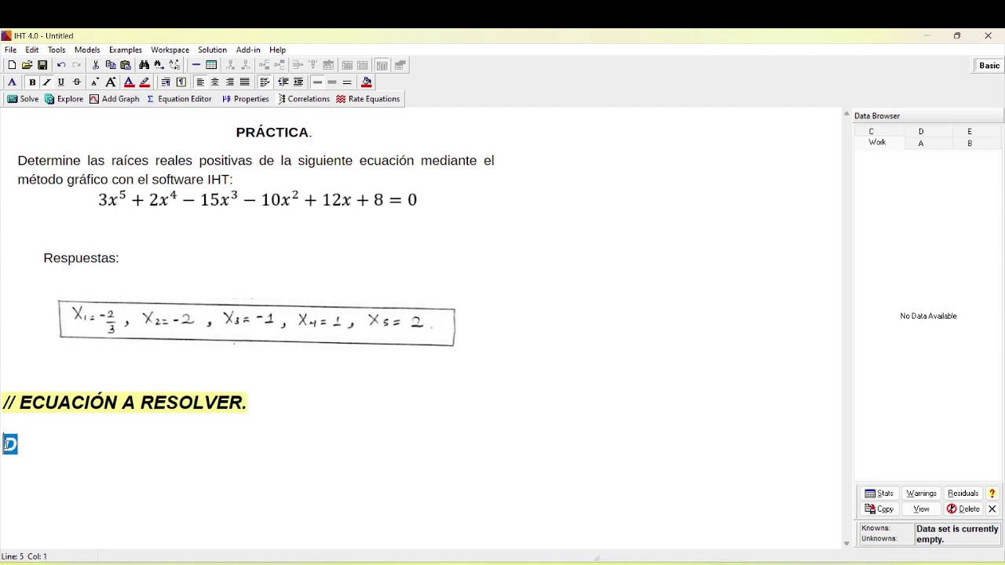
left_click(145, 83)
left_click(244, 161)
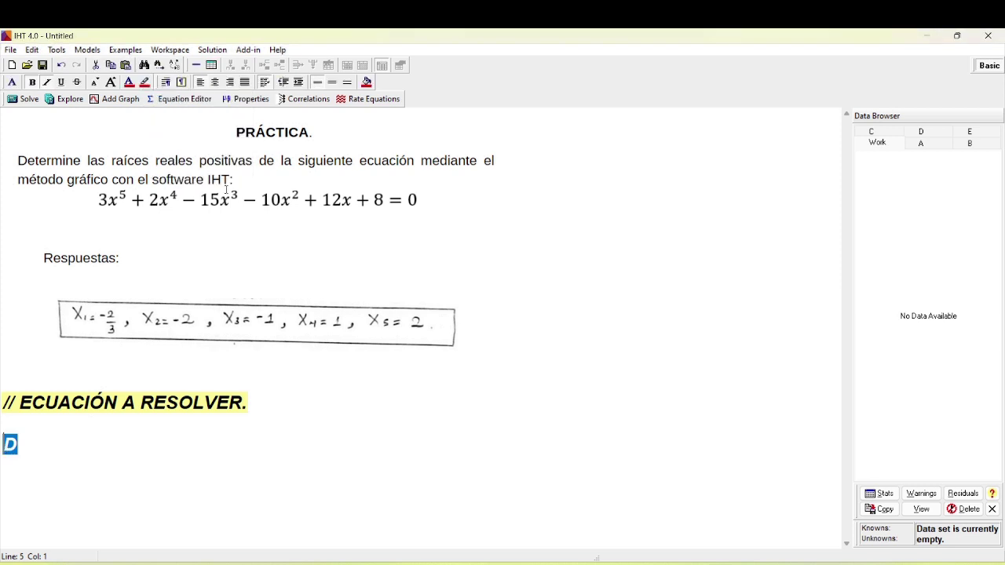
left_click(56, 441)
key("BackSpace")
- Enter the equation 3*x^5 + 2*x^4 - 15*x^3 - 10*x^2 + 12*x + 8 = 0 on the line below the heading
type("3")
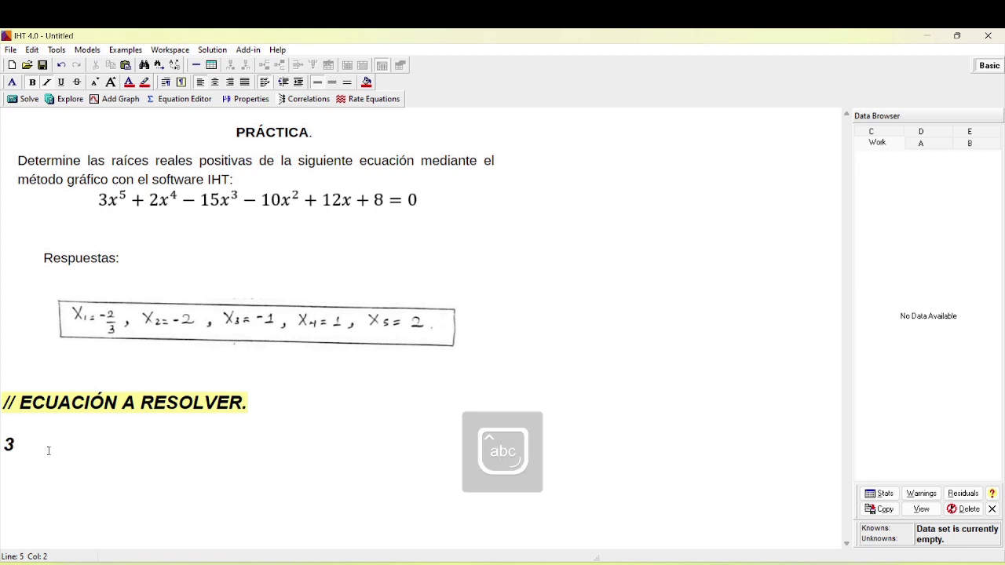
type("*x^")
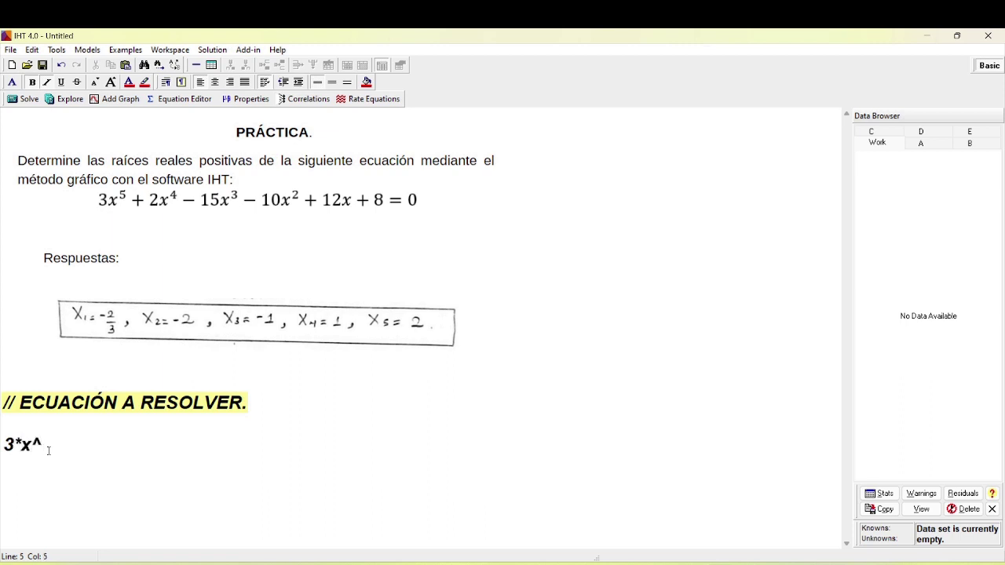
type("5 + 2*x^4 - 15*x^")
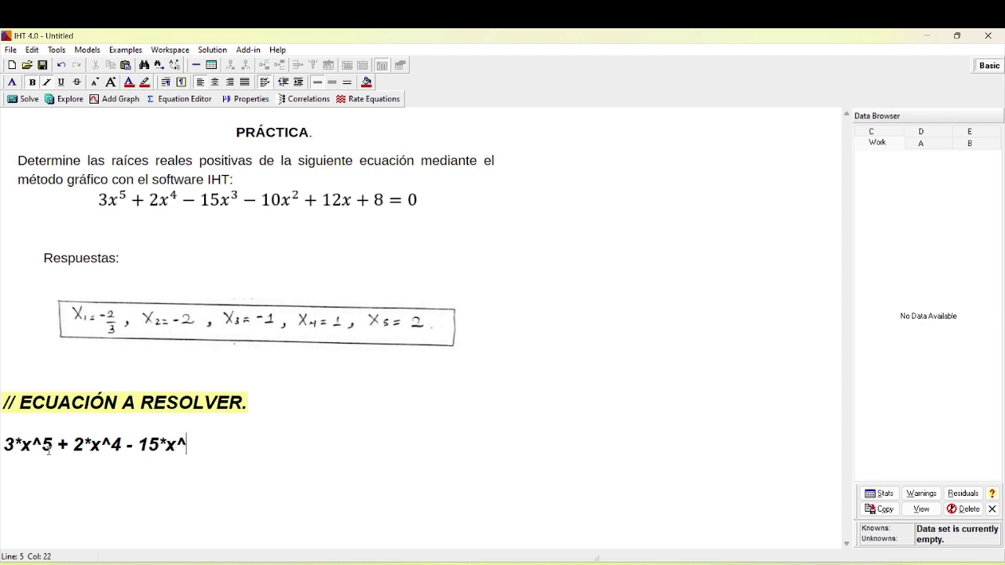
type("3 - 10*x^2 ")
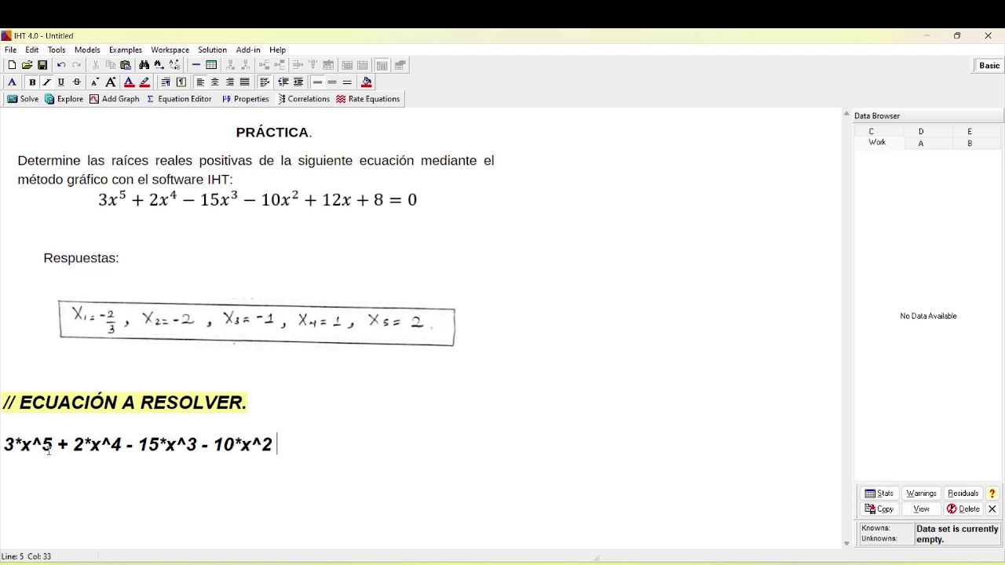
type("+ 12*x + 8 = 0")
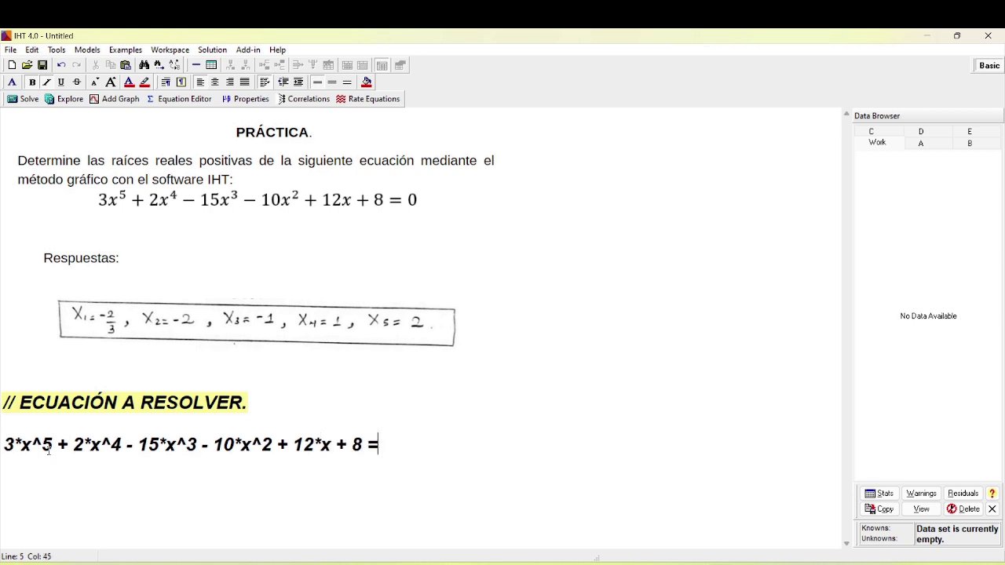
- Try solving the equation without the multiplication sign between 12 and x, and restore the sign
left_click_drag(50, 444, 288, 443)
left_click(288, 443)
left_click(384, 444)
key("Left")
key("Left")
key("Left")
key("Left")
key("Left")
key("Left")
key("Left")
key("Left")
key("Left")
key("Left")
key("Left")
key("Left")
key("Right")
key("Right")
key("Right")
key("BackSpace")
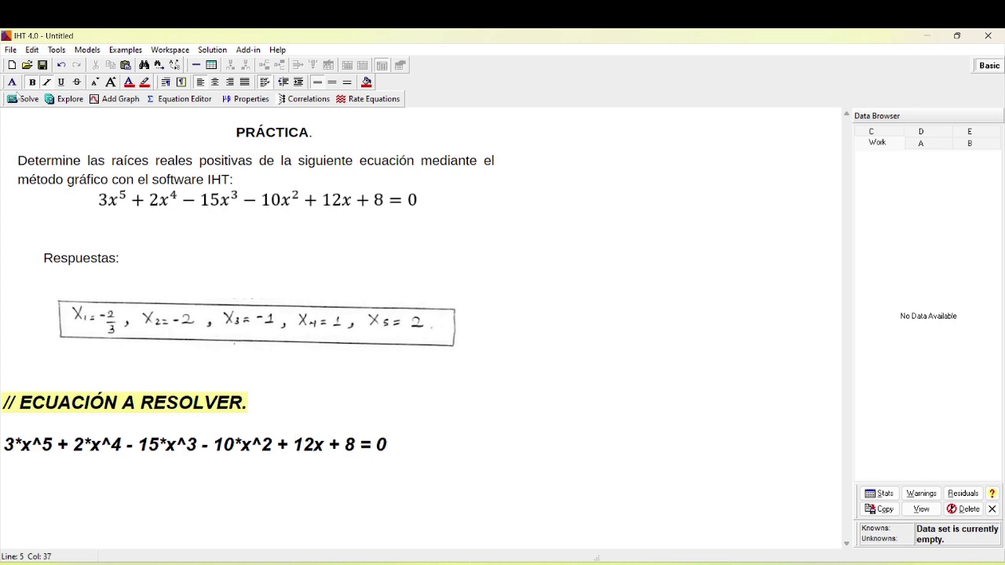
left_click(25, 100)
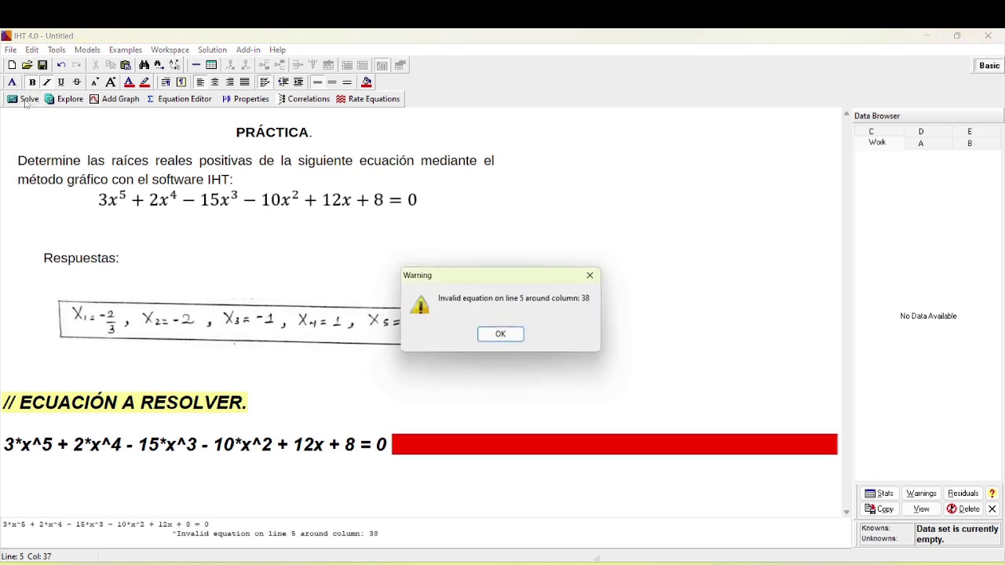
left_click(510, 335)
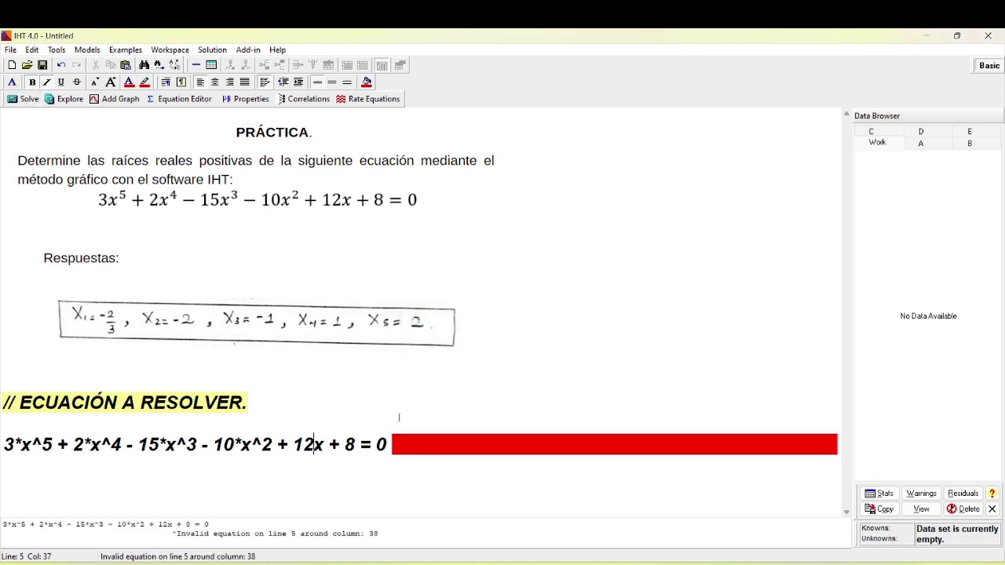
type("*")
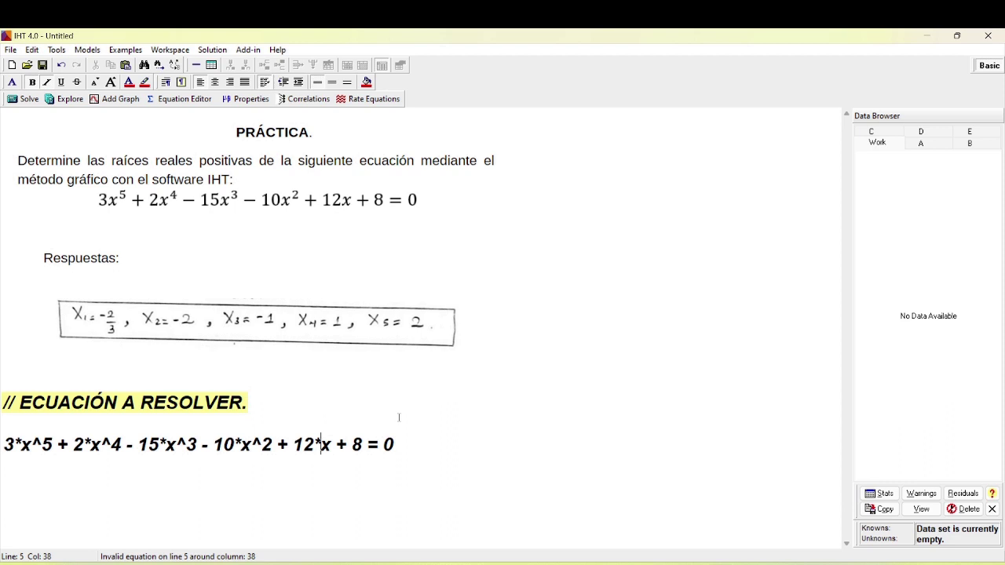
- Solve the equation with an initial guess of 1 for x and inspect the solved value
left_click(27, 100)
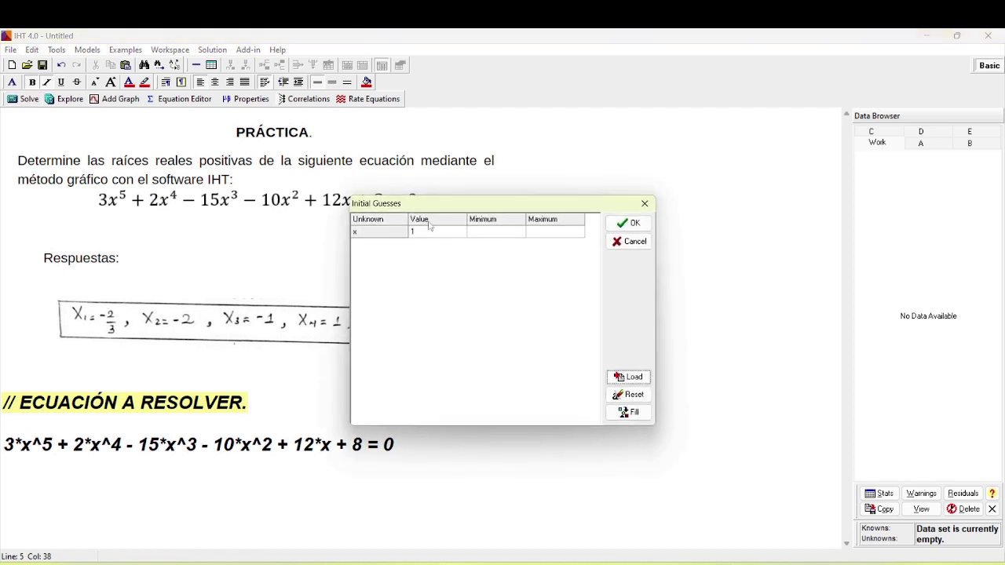
left_click_drag(421, 211, 537, 230)
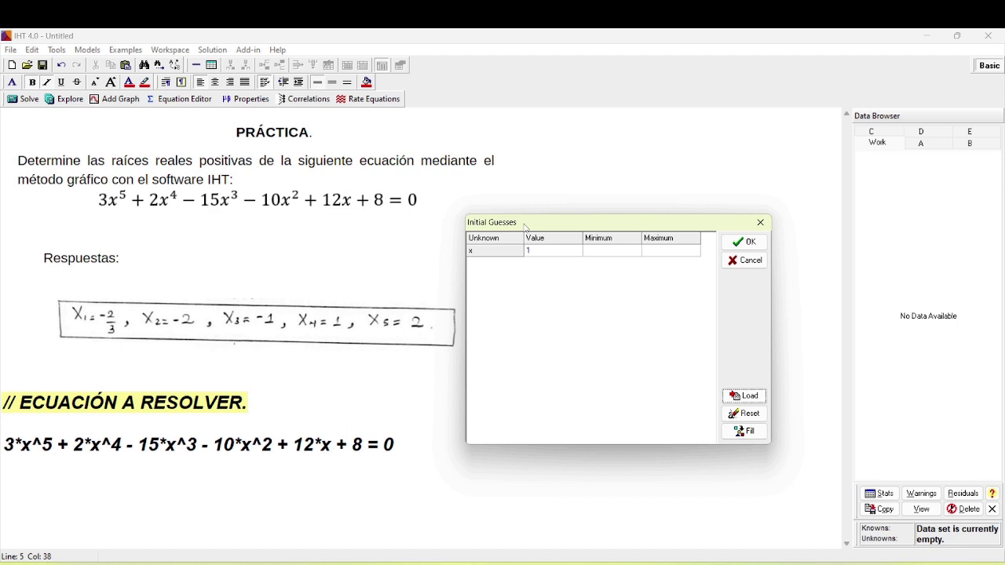
left_click(552, 253)
left_click(743, 245)
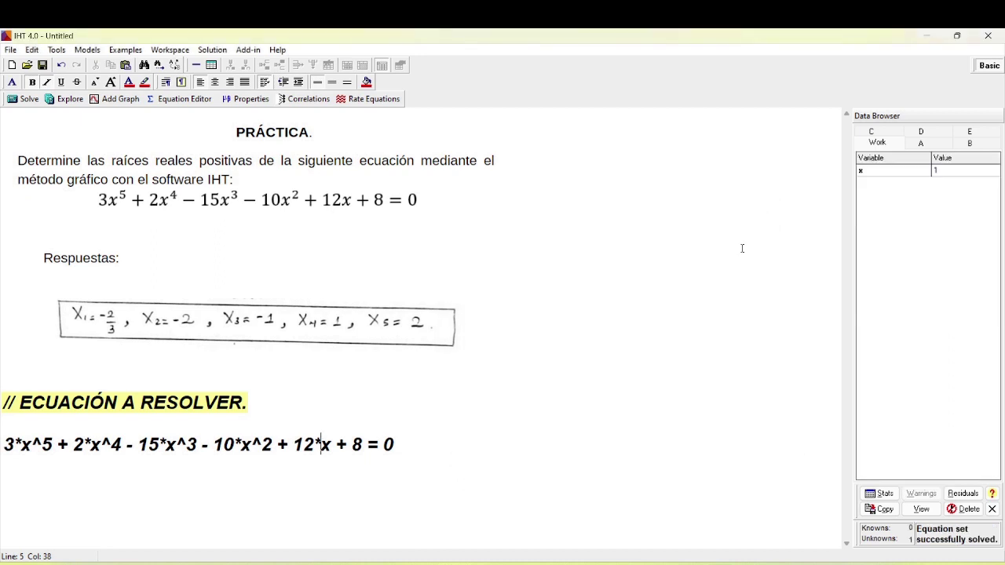
left_click(872, 173)
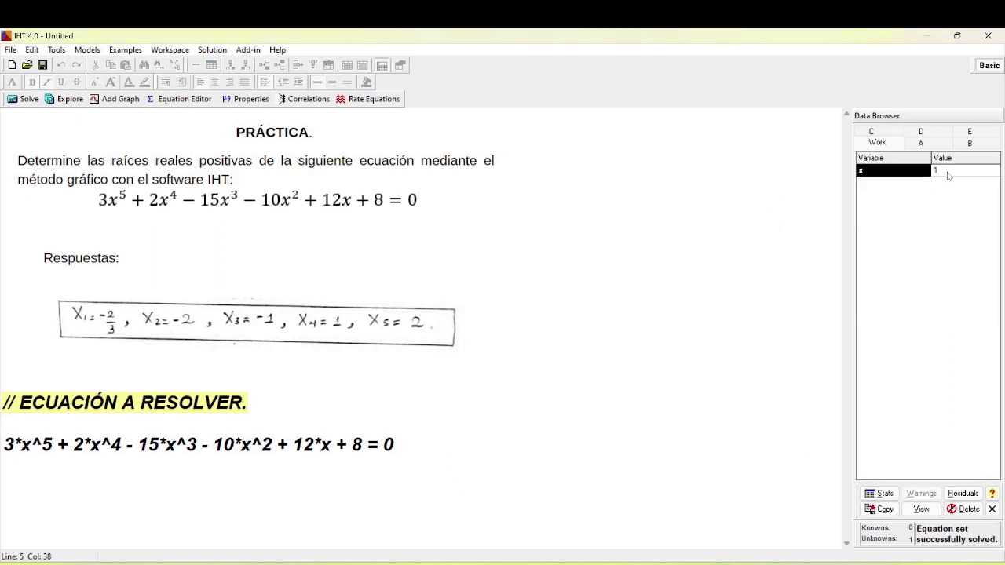
left_click(945, 177)
left_click(920, 178)
left_click(952, 179)
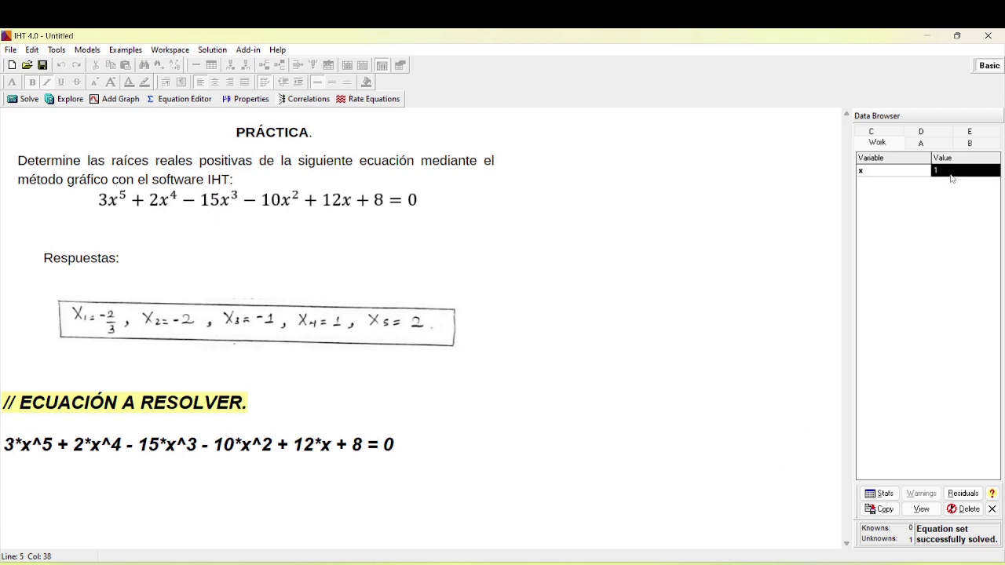
- Solve the equation with an initial guess of -0.06 for x, discarding the existing working dataset, and inspect the solved value
left_click(925, 173)
left_click(235, 167)
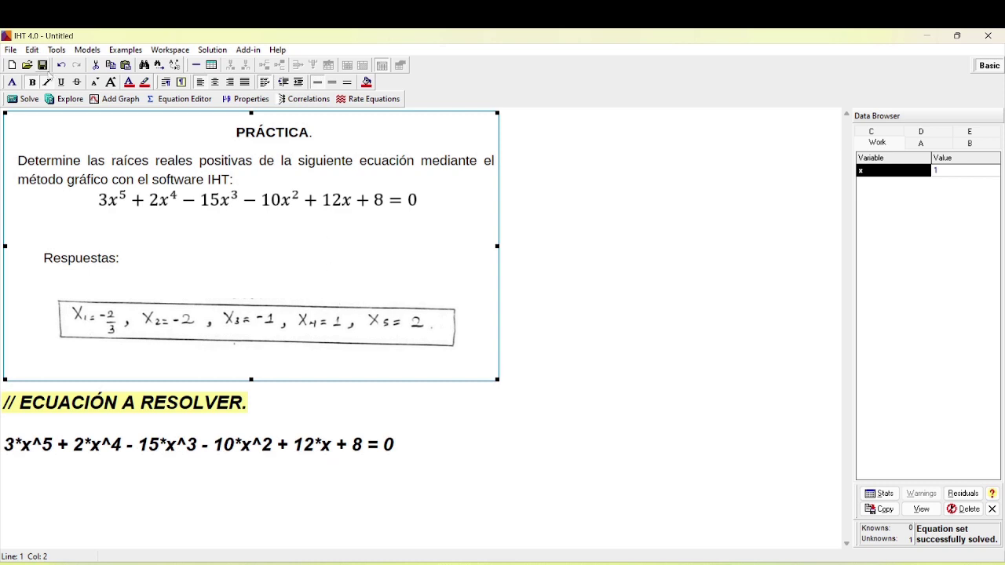
left_click(36, 98)
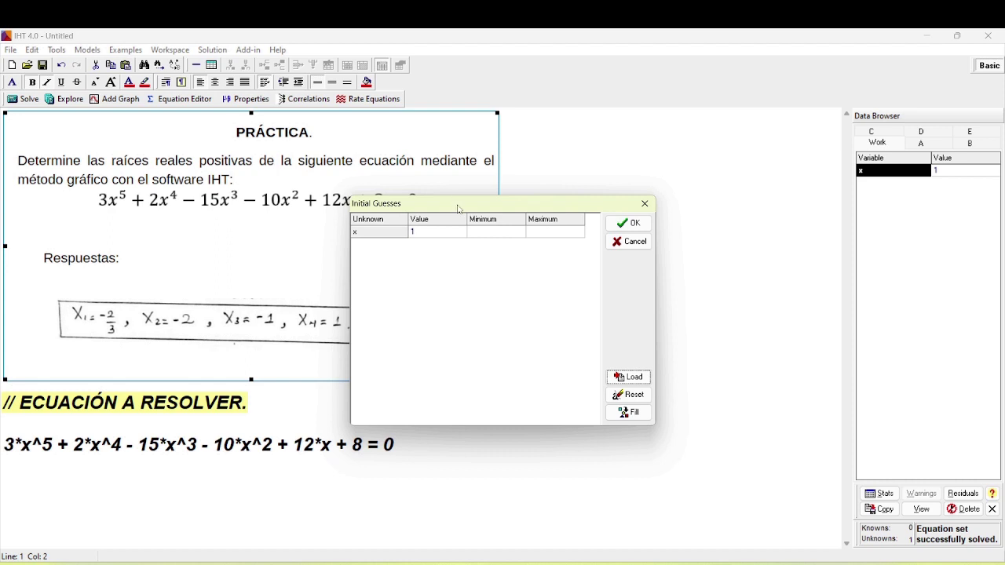
left_click_drag(459, 208, 585, 173)
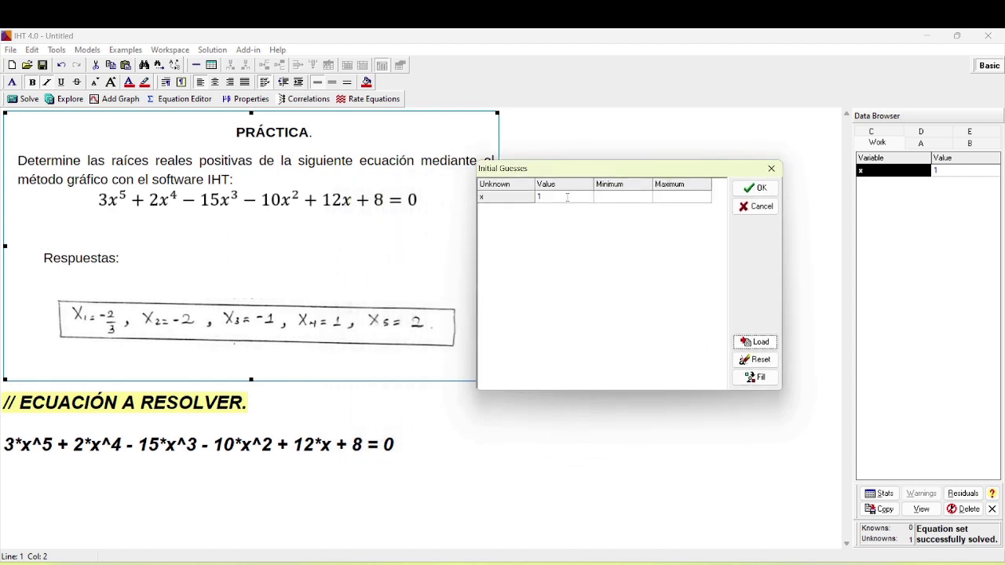
left_click(565, 197)
key("BackSpace")
type("-0.06")
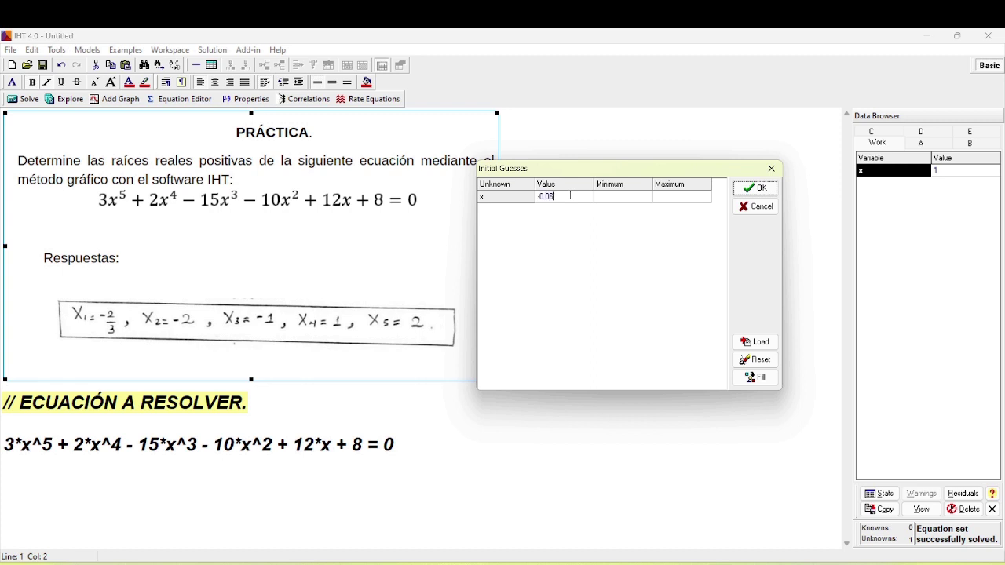
left_click(755, 189)
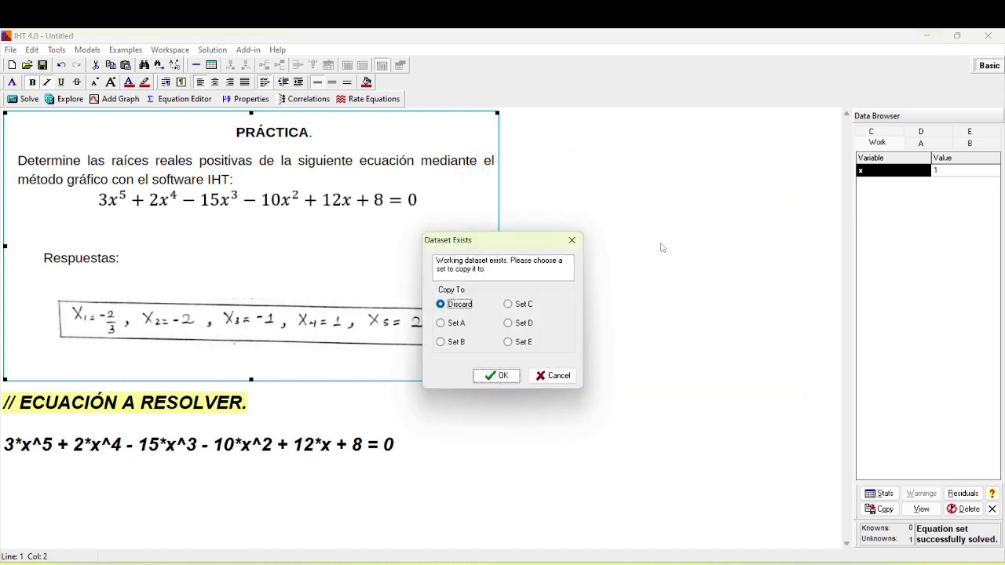
left_click(497, 374)
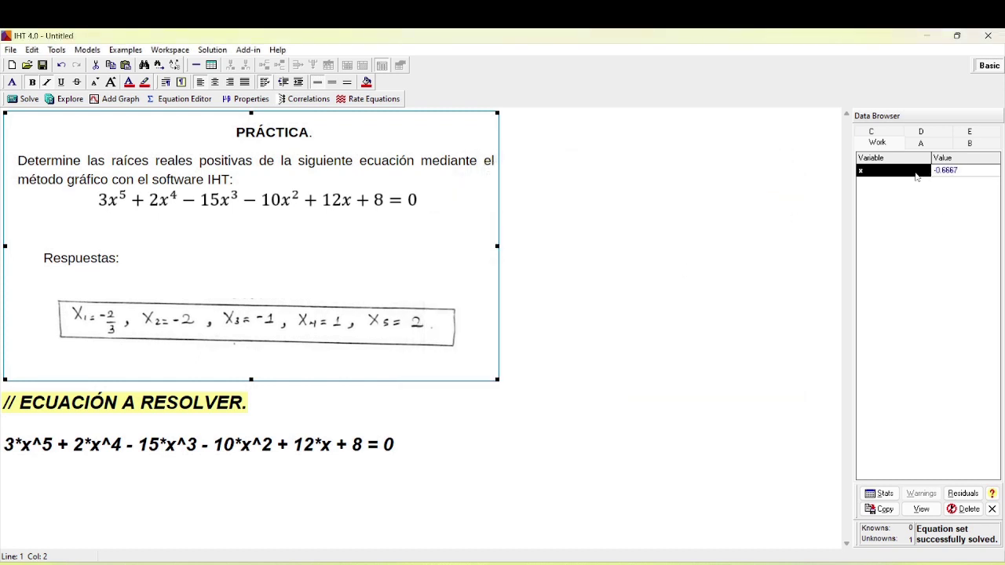
left_click(915, 174)
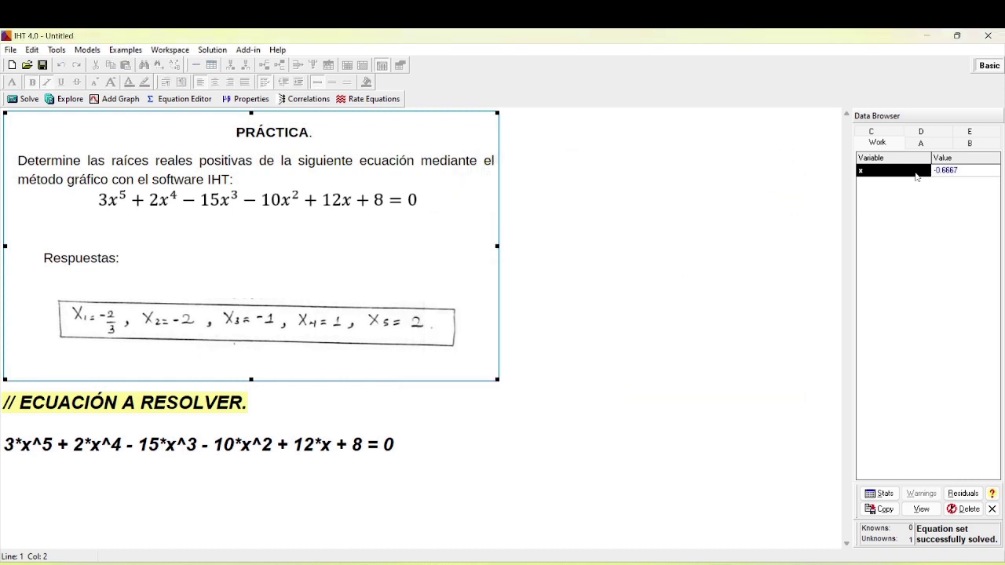
left_click(959, 173)
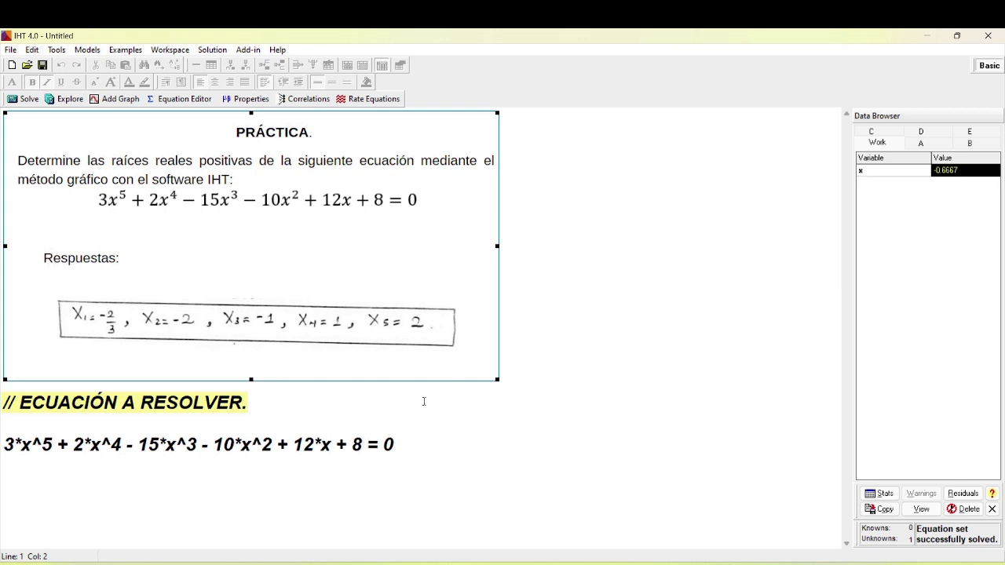
- Solve the equation again with an initial guess of 1.9 for x, discarding the existing working dataset, and inspect the solved value
left_click(335, 444)
left_click(395, 446)
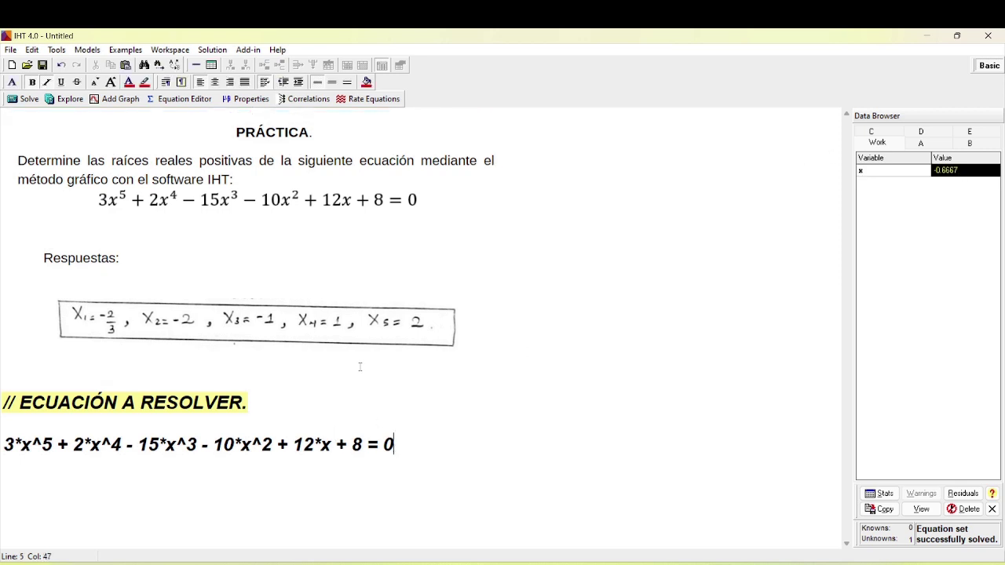
left_click(34, 99)
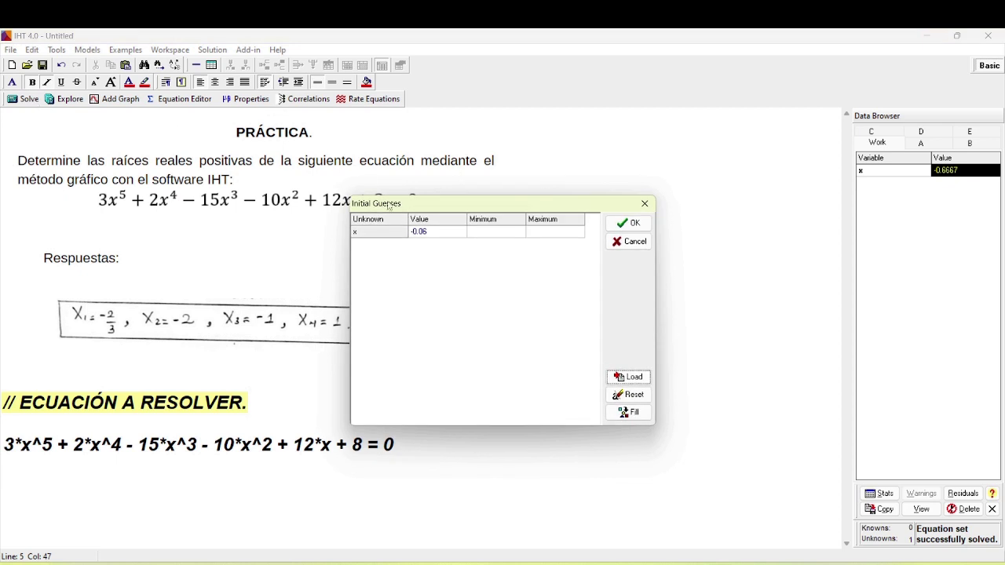
left_click(439, 232)
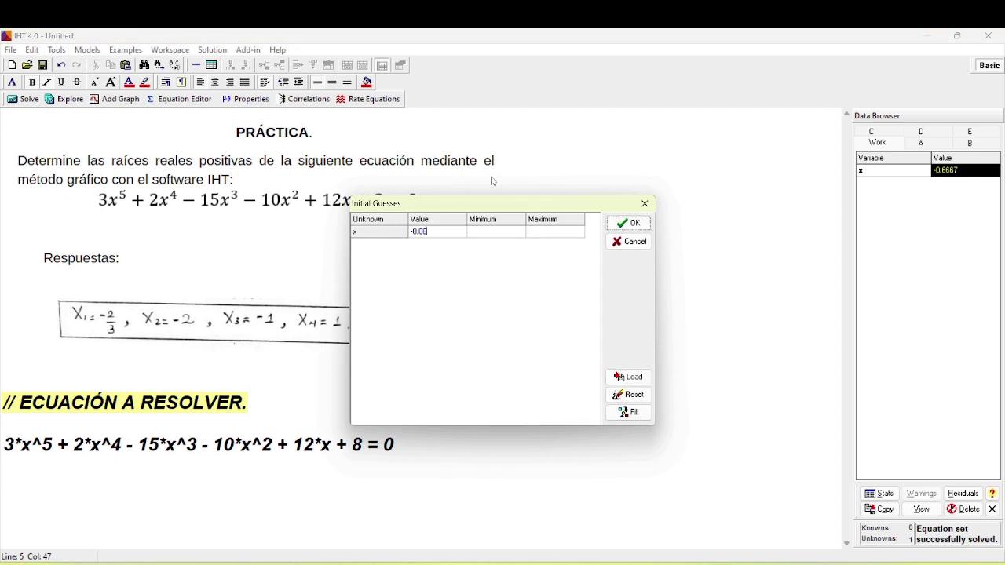
left_click_drag(493, 214, 625, 227)
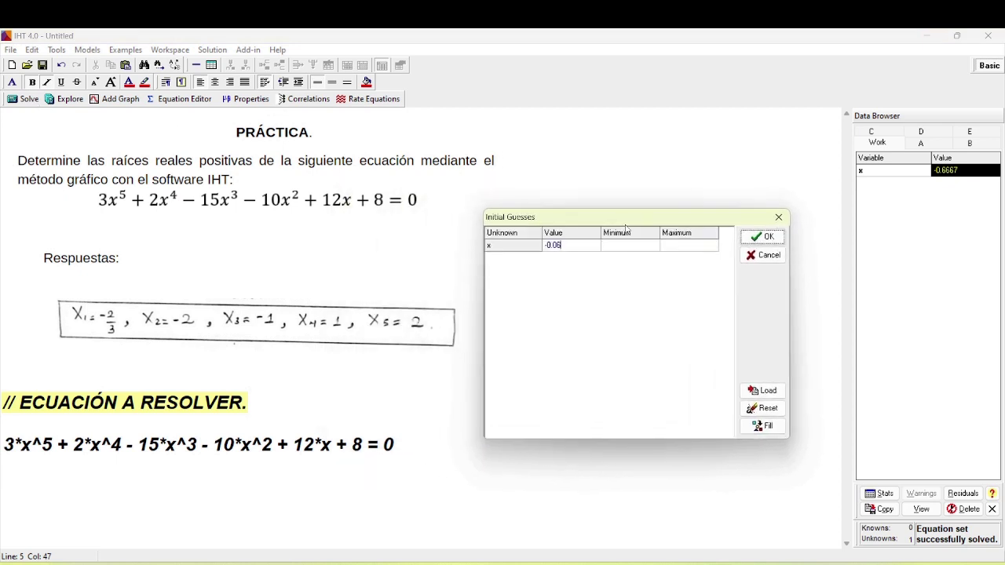
key("BackSpace")
key("BackSpace")
key("BackSpace")
key("BackSpace")
key("BackSpace")
type("1.9")
left_click(761, 236)
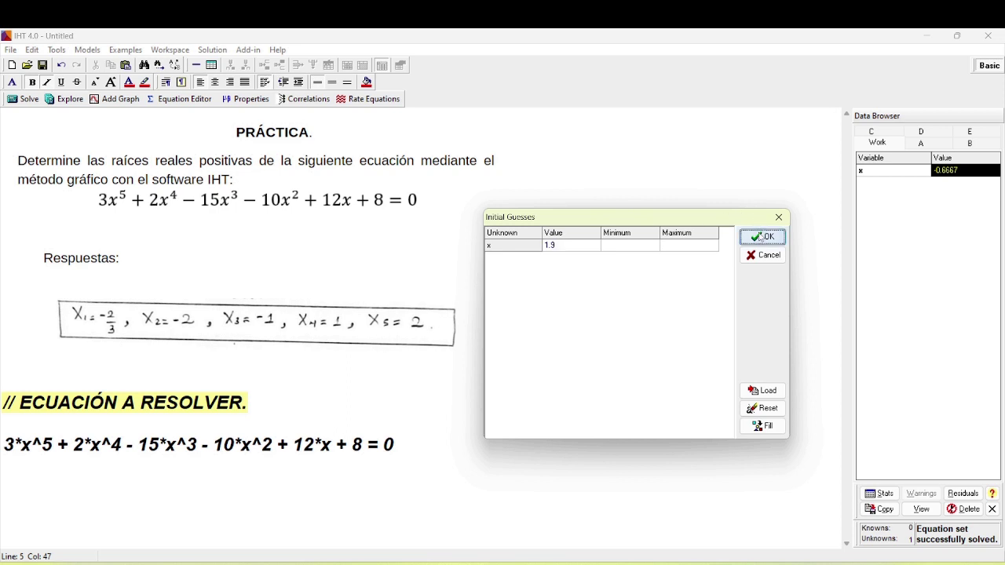
left_click(488, 379)
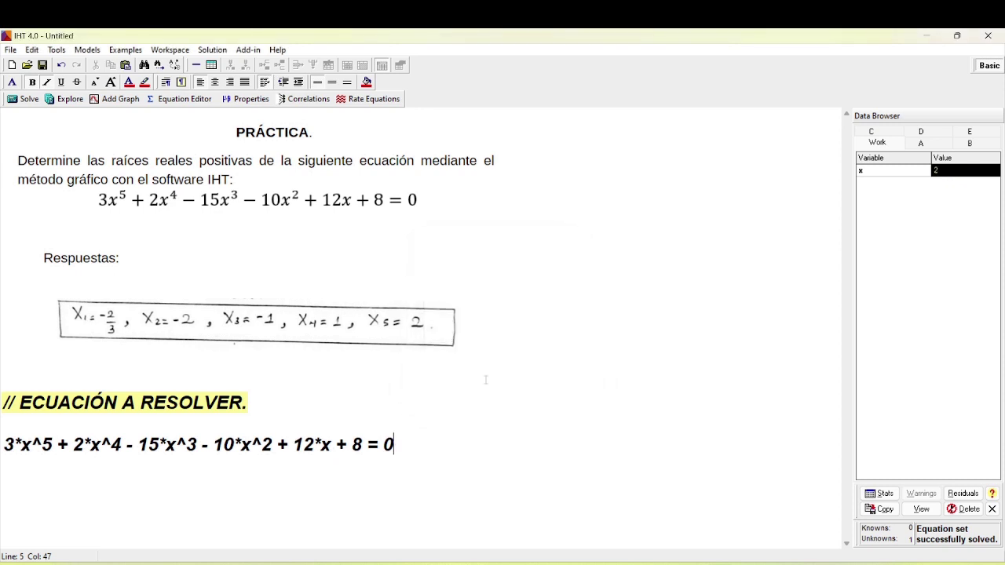
left_click(881, 192)
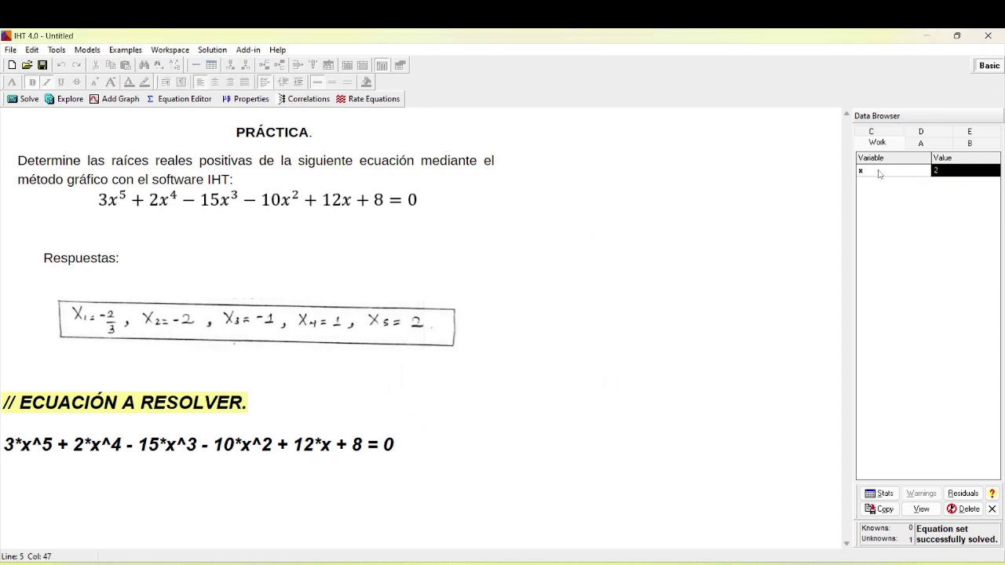
left_click(879, 172)
left_click(948, 177)
- Replace the 0 on the right side of the polynomial equation with y
left_click(399, 445)
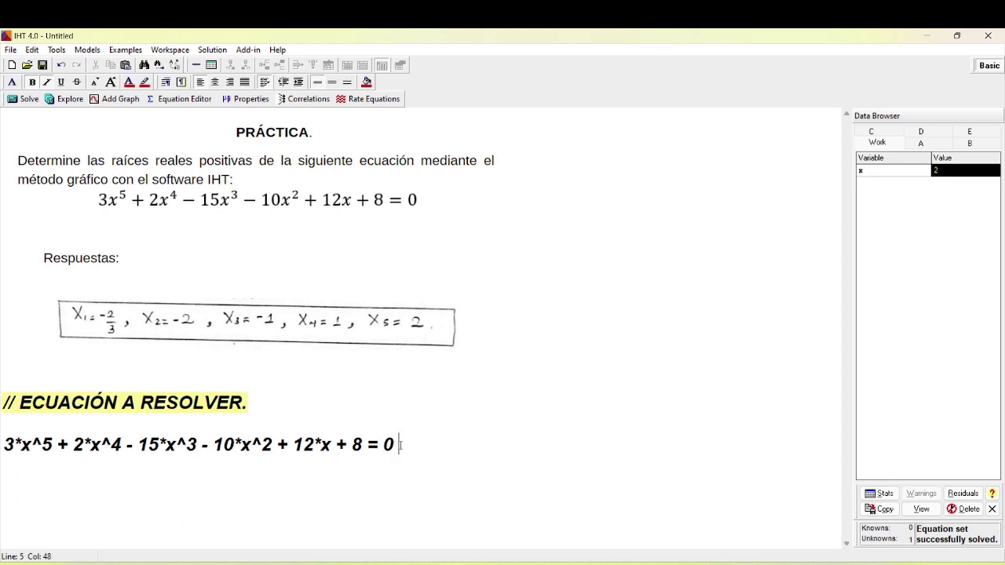
key("BackSpace")
key("BackSpace")
type("y")
- Add the line "x= -2 // Variable a modificar." two lines below the polynomial equation
key("Return")
key("Return")
type("x=")
type("-2 ")
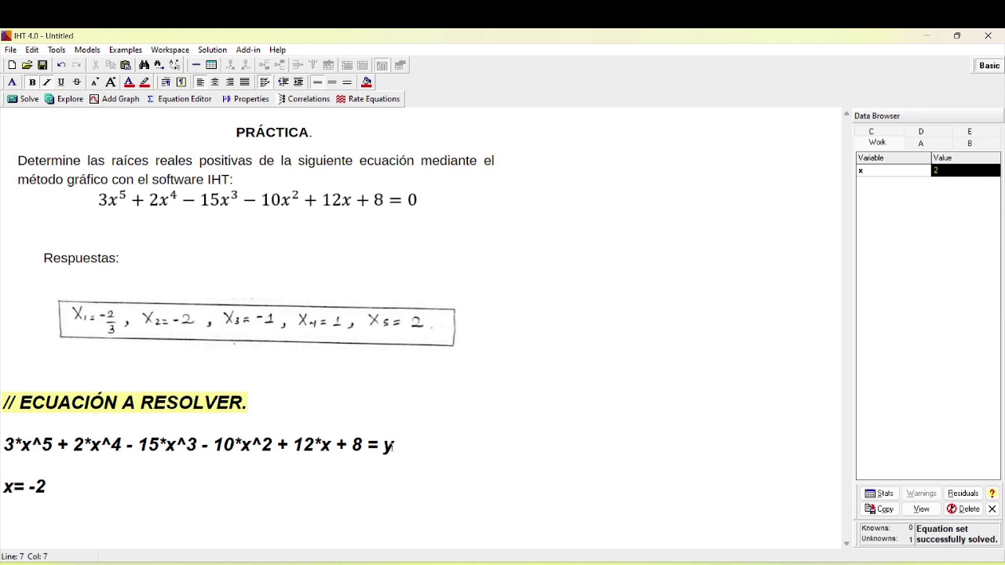
type("// V")
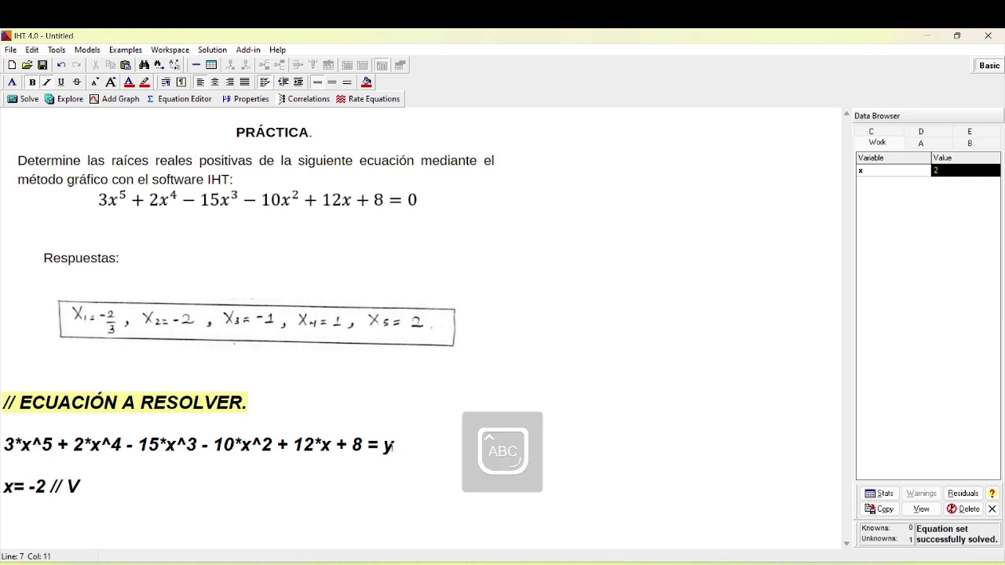
type("ariabkle")
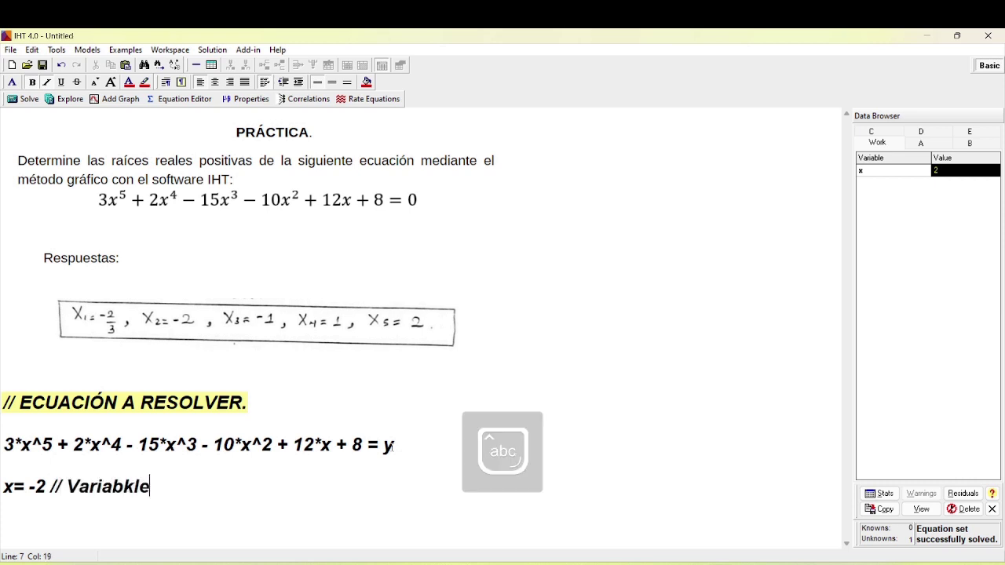
key("BackSpace")
key("BackSpace")
key("BackSpace")
type("le a mod")
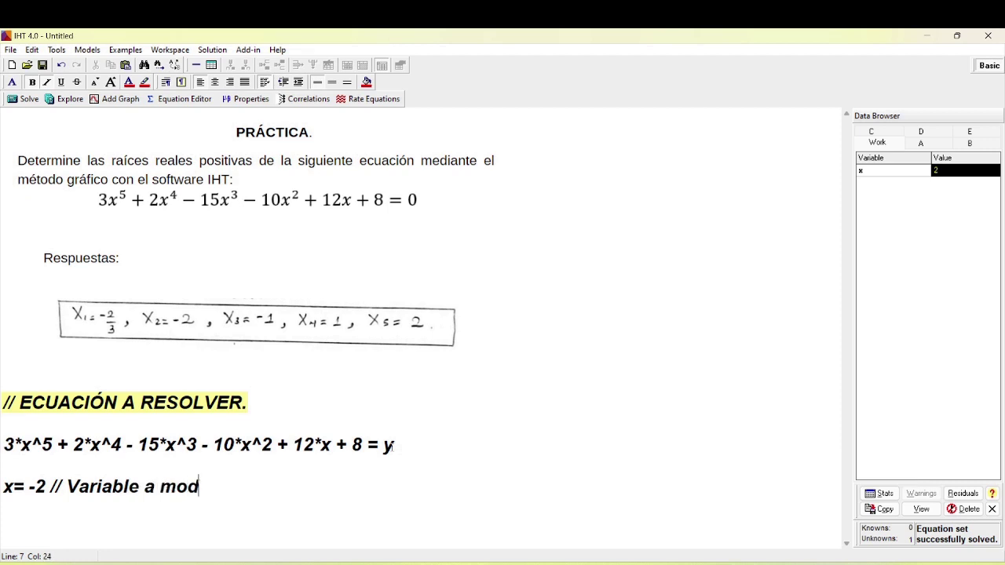
type("ificar.")
- Colour the "x= -2 // Variable a modificar." line blue and place the cursor on the last line of the document
left_click_drag(269, 496, 2, 488)
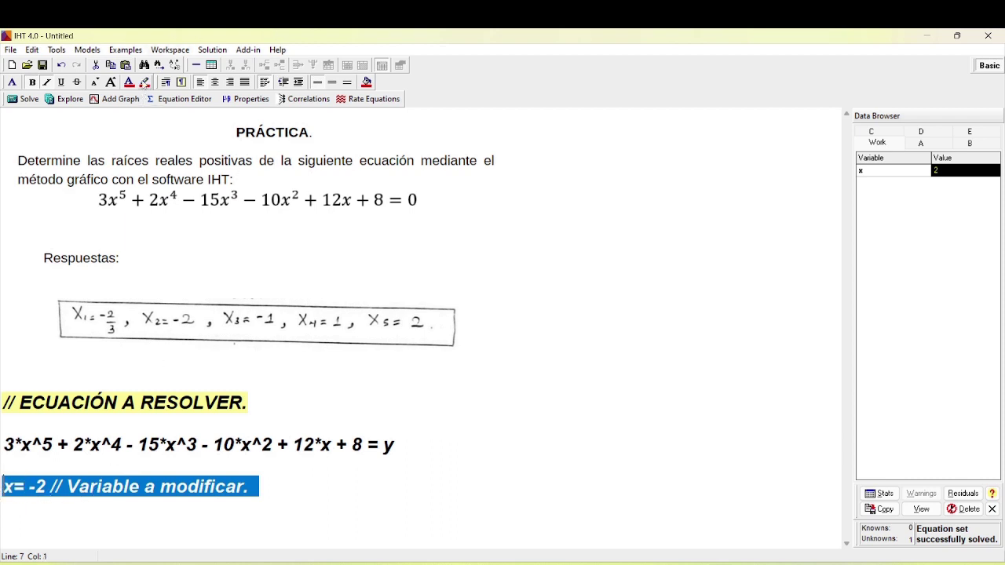
left_click(144, 82)
left_click(145, 81)
left_click(134, 84)
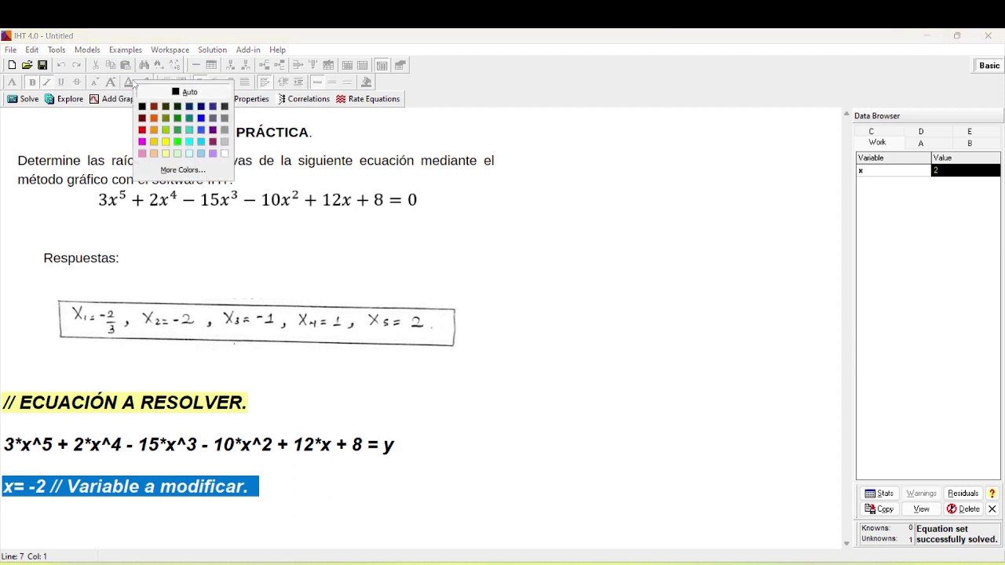
left_click(201, 129)
key("ctrl+End")
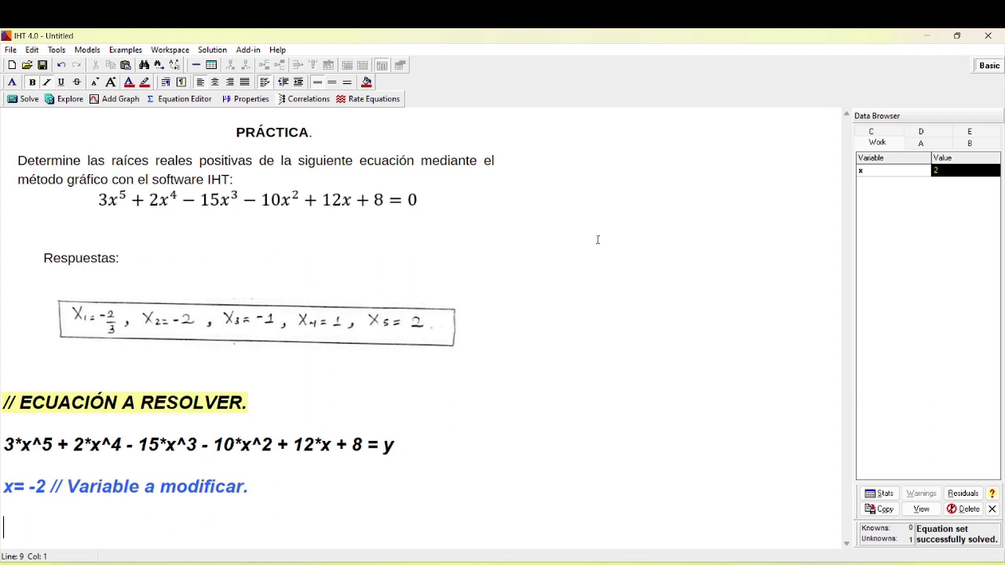
- Preview the Explore sweep settings and write the comment "// x varíe desde -2 hasta 2, cada 0.5 unidades." below the x line
left_click(71, 100)
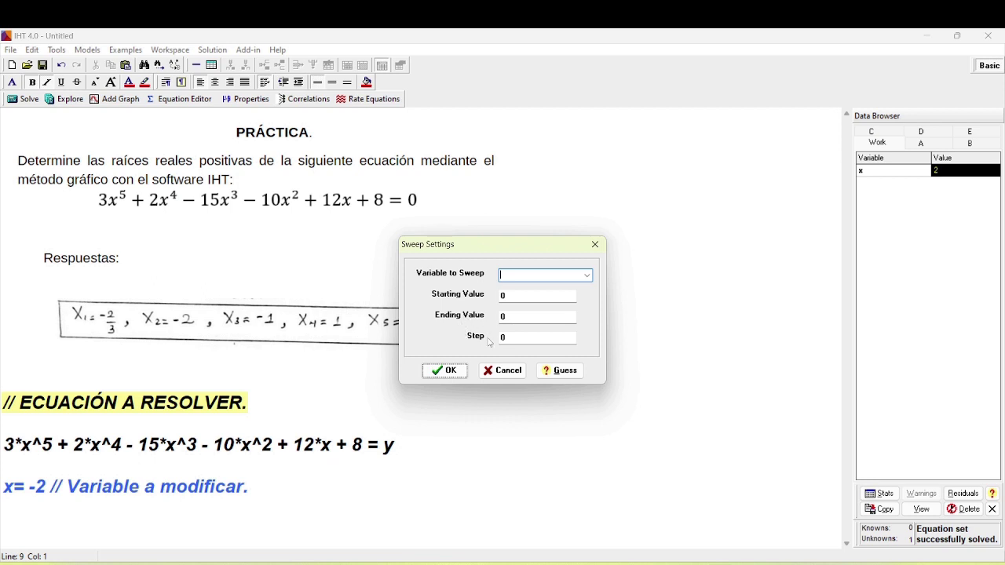
left_click(595, 244)
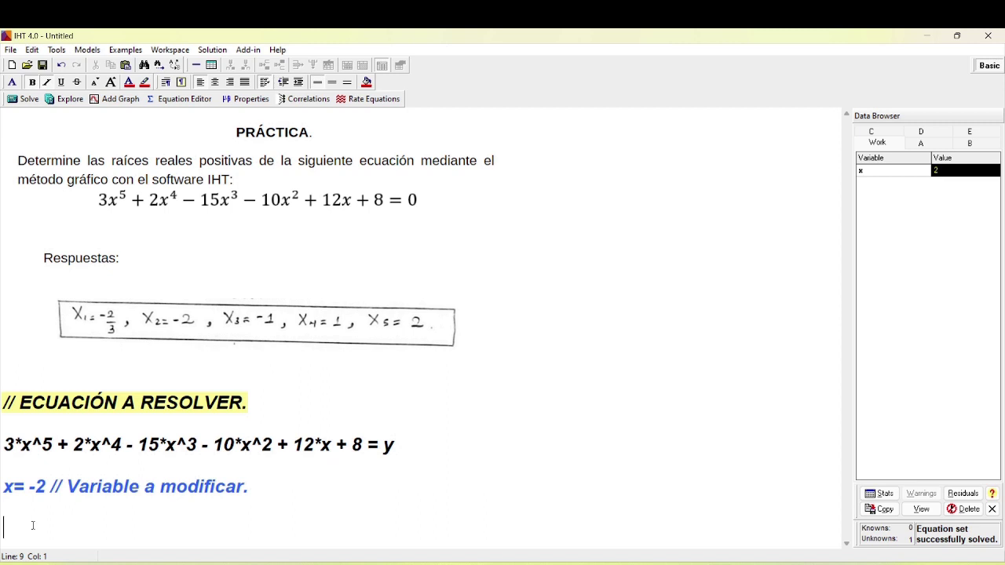
type("// x")
key("BackSpace")
type("x")
key("BackSpace")
type("xx")
key("BackSpace")
type("varíe desde -2 hasta 2, ")
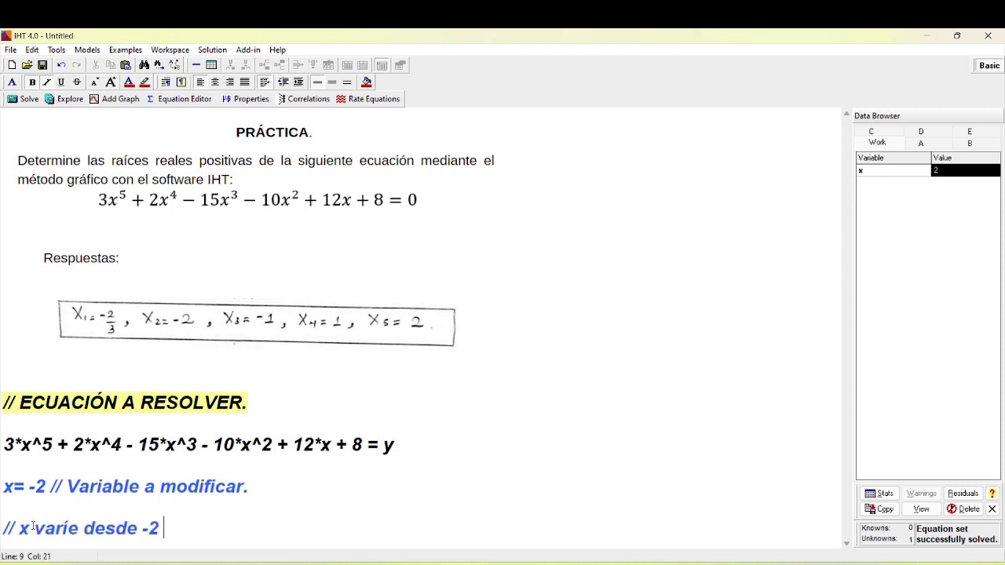
type("cada ")
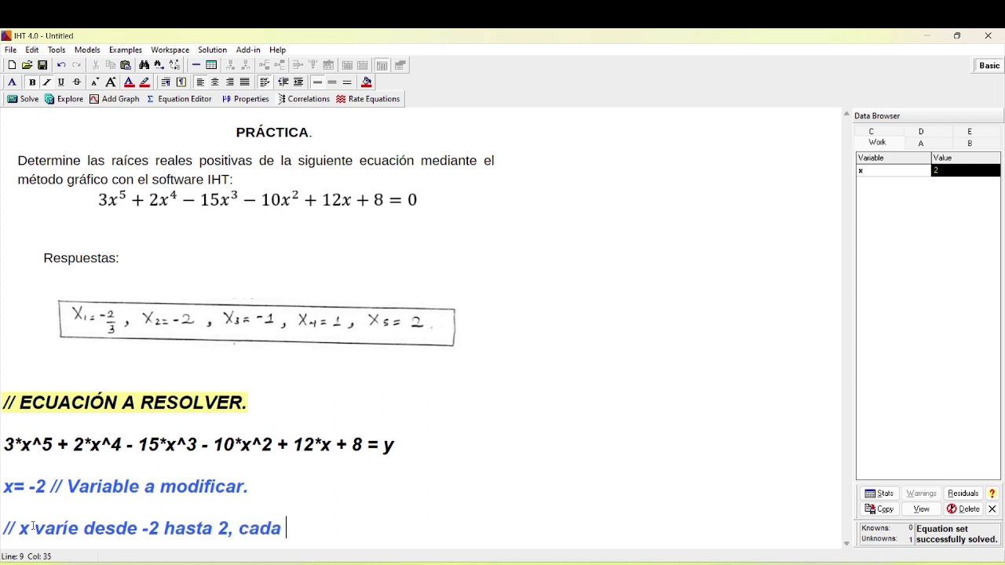
type("0.5 unidades.")
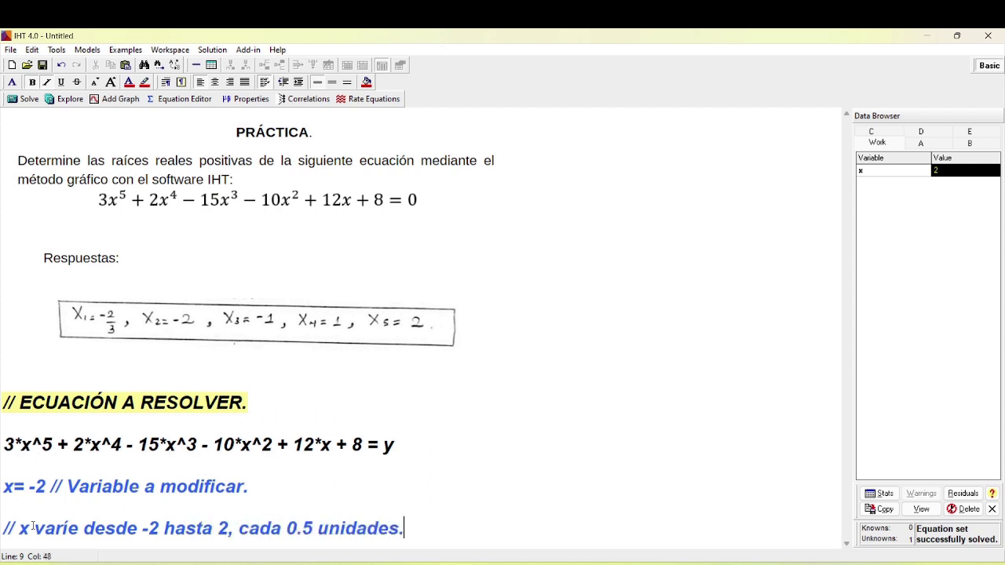
- Add the comment lines "// -2, -1.5, -1... 2" and "// y1 y 2" below, each separated by a blank line
key("Return")
key("Return")
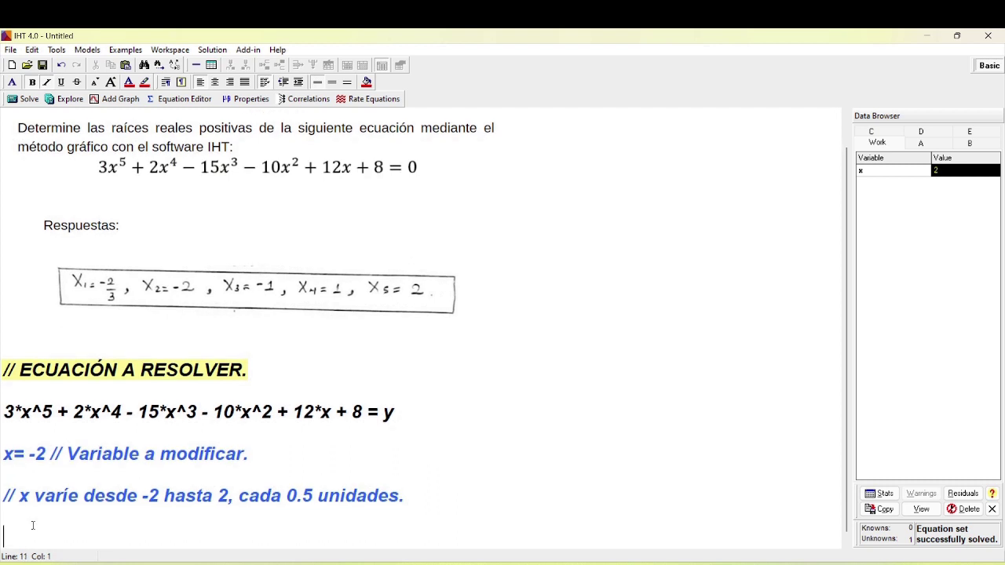
type("// -2, -1.5")
key("BackSpace")
type(", -1... 2")
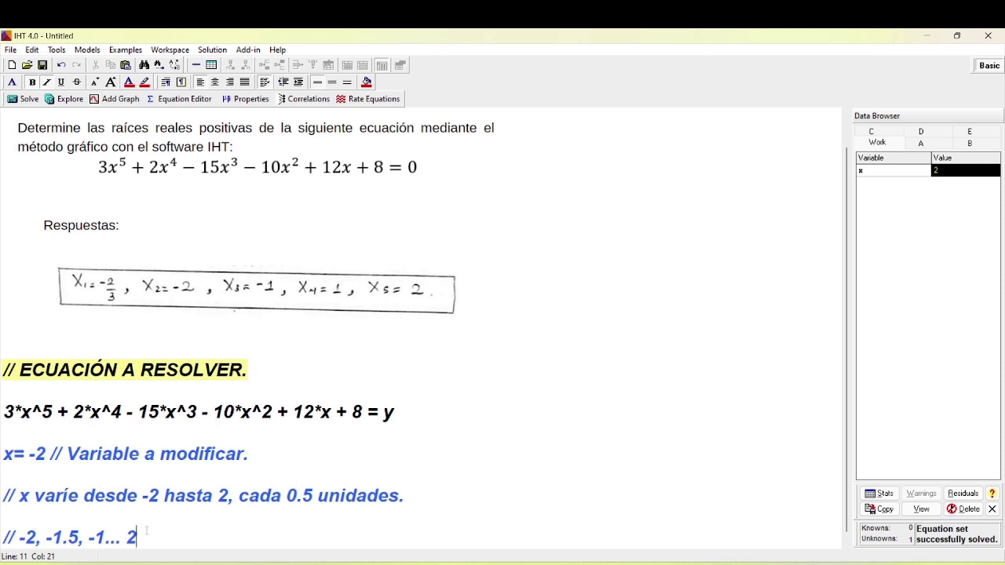
key("Return")
key("Return")
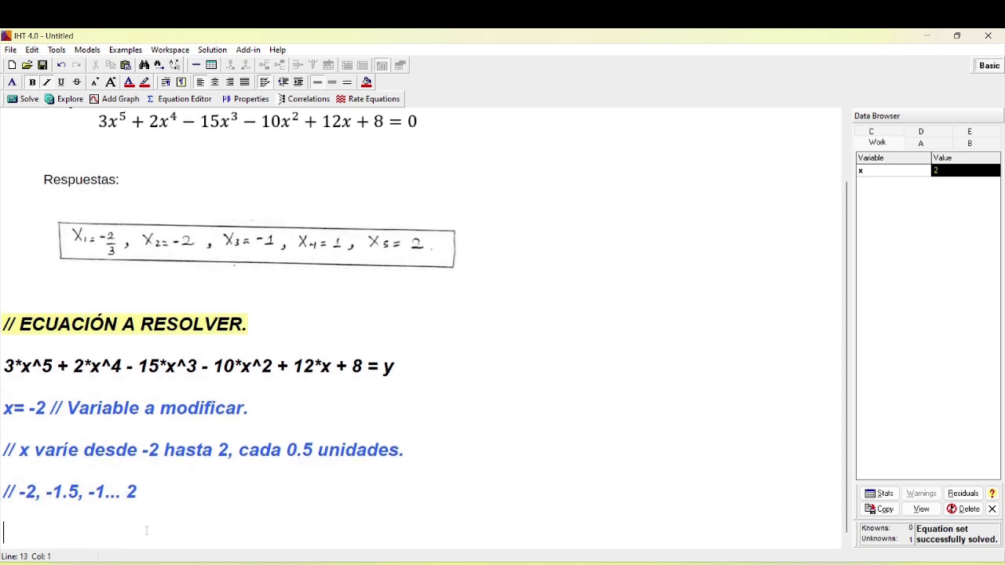
type("// y1 y 2")
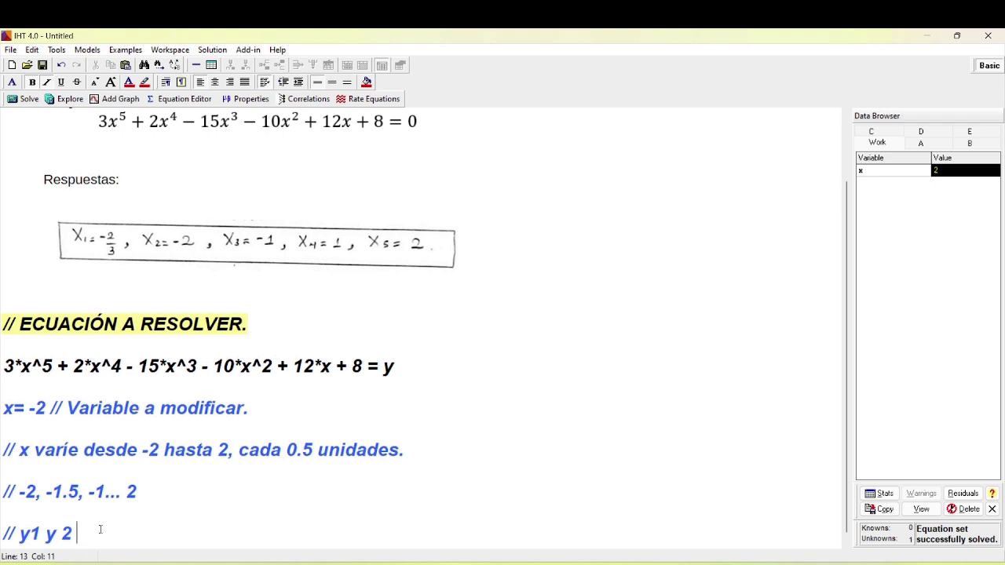
- Open the Explore sweep settings and choose x as the variable to sweep with a starting value of -2
left_click_drag(99, 533, 6, 384)
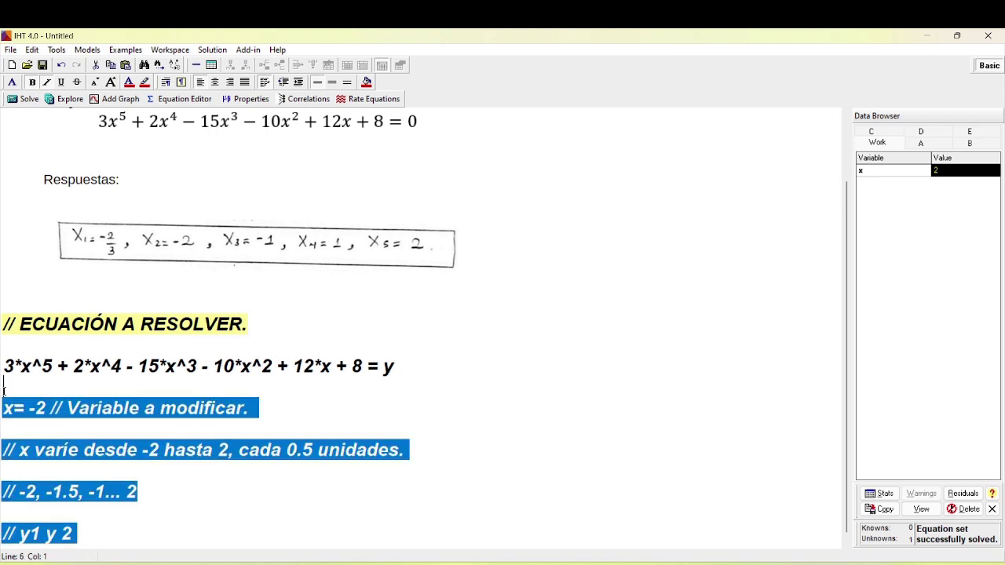
left_click(71, 105)
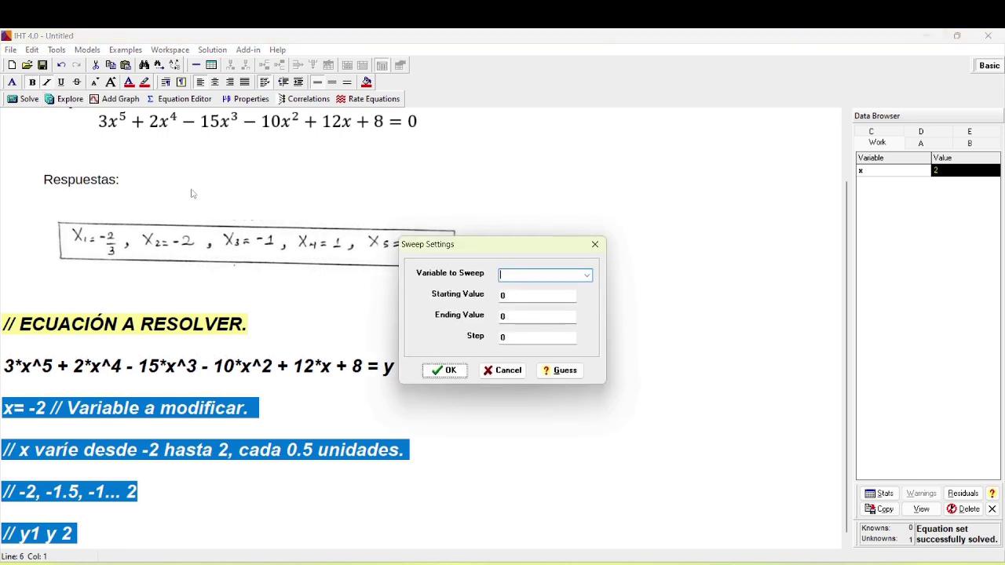
left_click(586, 277)
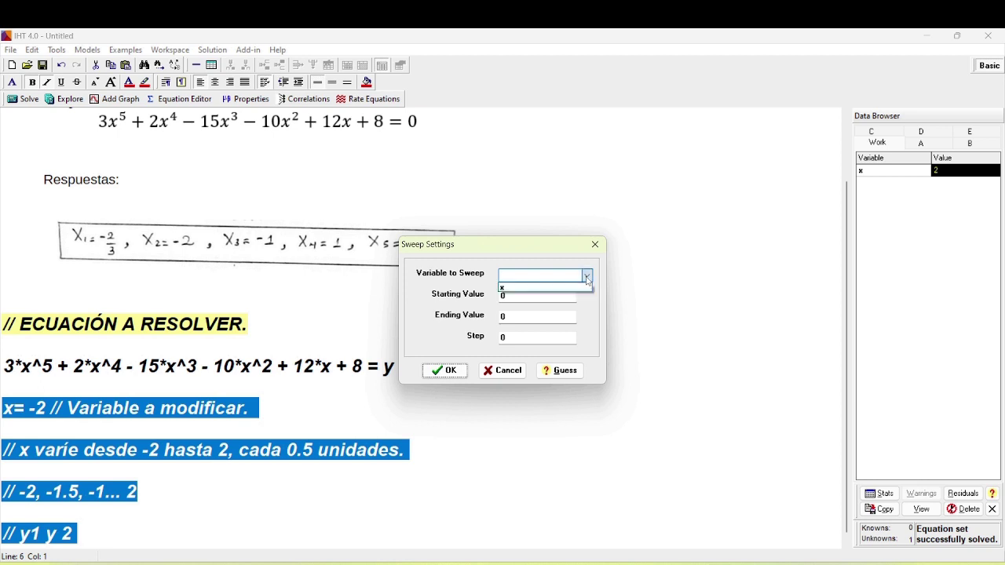
left_click(527, 289)
left_click(523, 296)
type("-2")
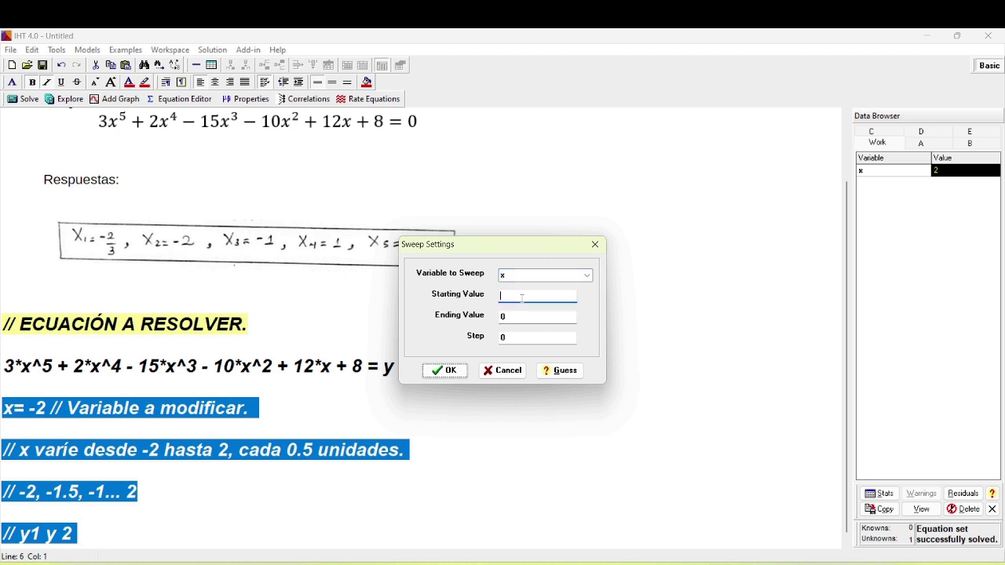
- Set the sweep's ending value to 2 and step to 0.5, and run it, discarding the existing working dataset
left_click(511, 316)
key("BackSpace")
type("2")
left_click(511, 339)
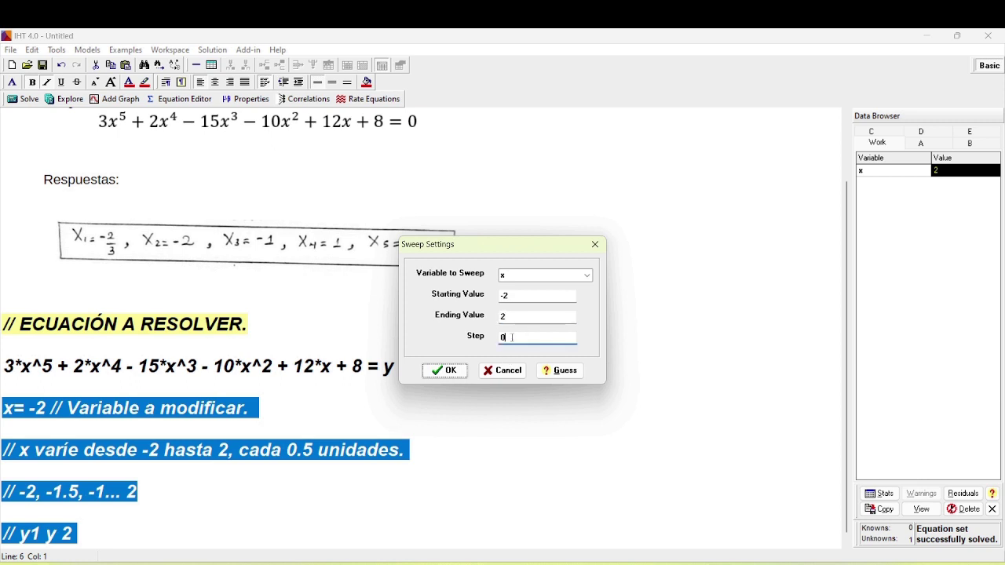
type(".5")
left_click(450, 371)
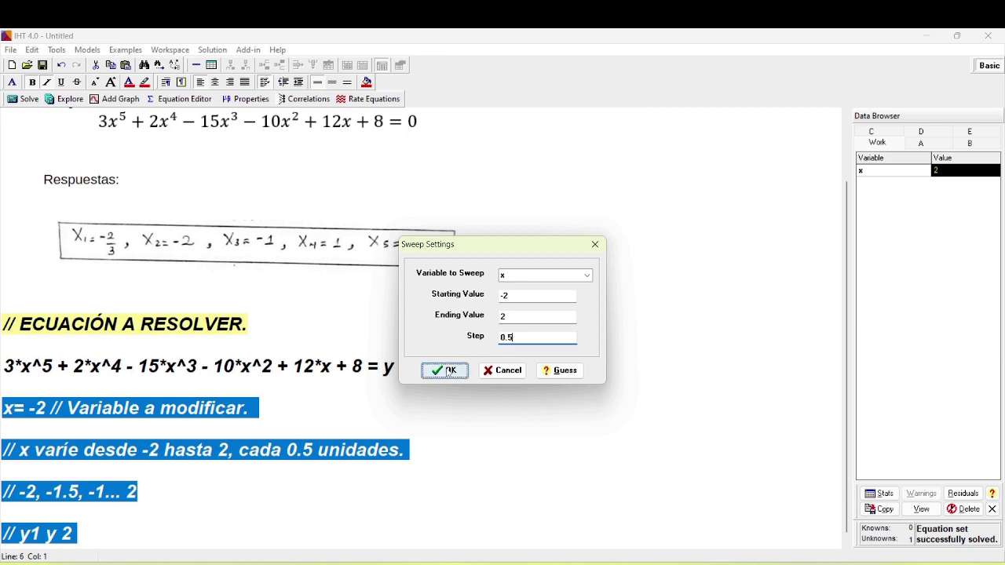
left_click(450, 371)
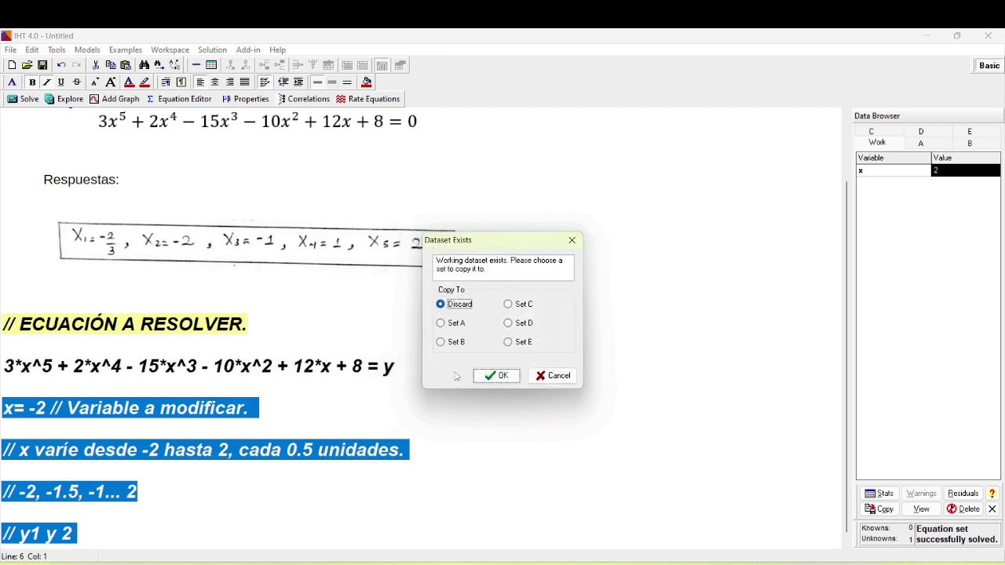
left_click(496, 375)
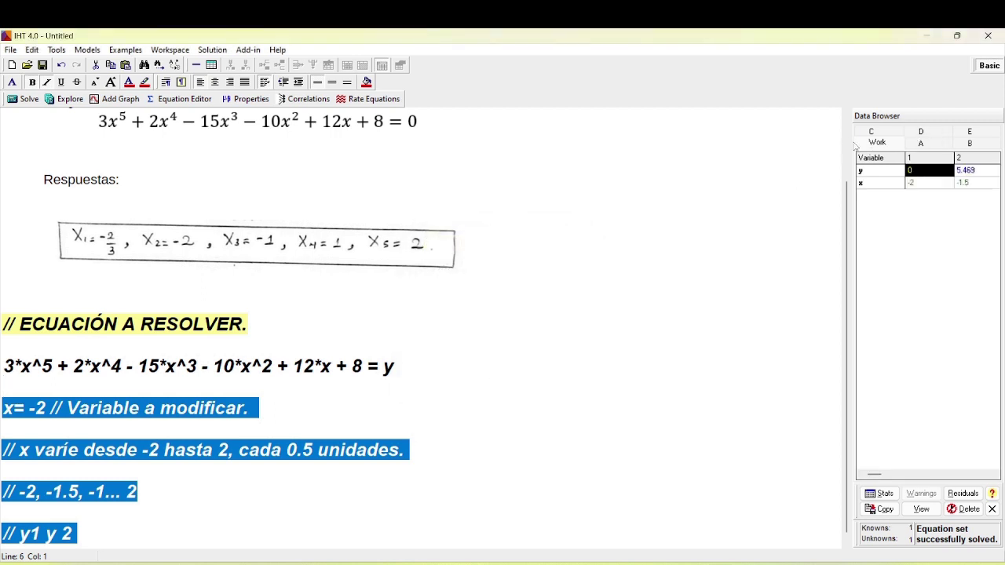
- Widen the Data Browser to show all sweep columns and inspect the x values across them
left_click_drag(850, 143, 426, 139)
left_click(500, 172)
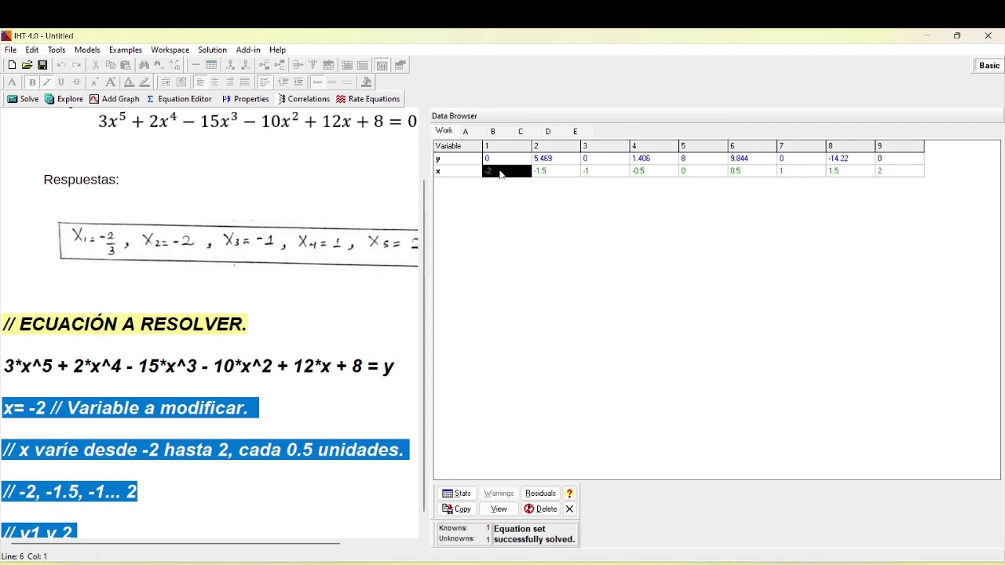
left_click(502, 160)
left_click(503, 173)
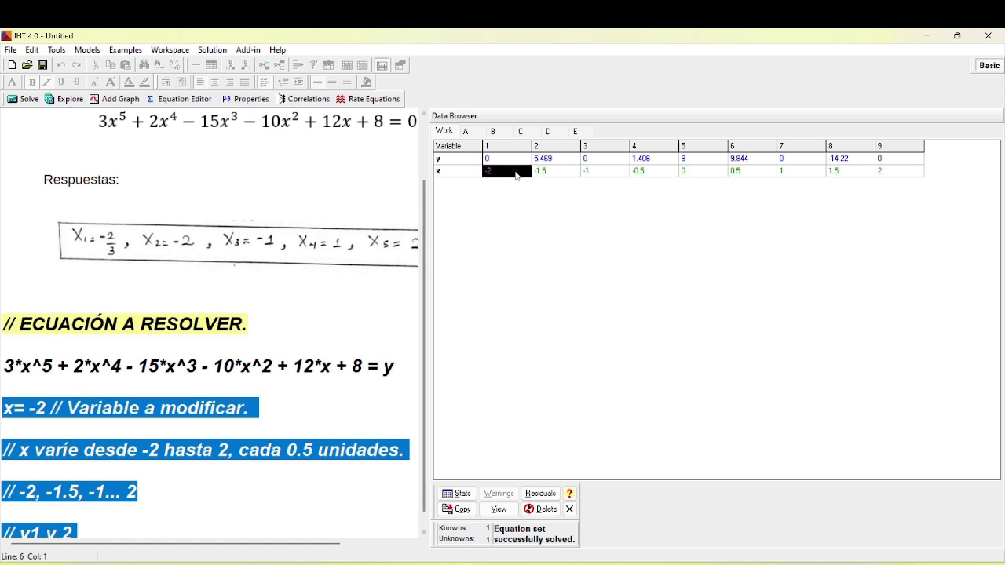
left_click(573, 171)
left_click(617, 173)
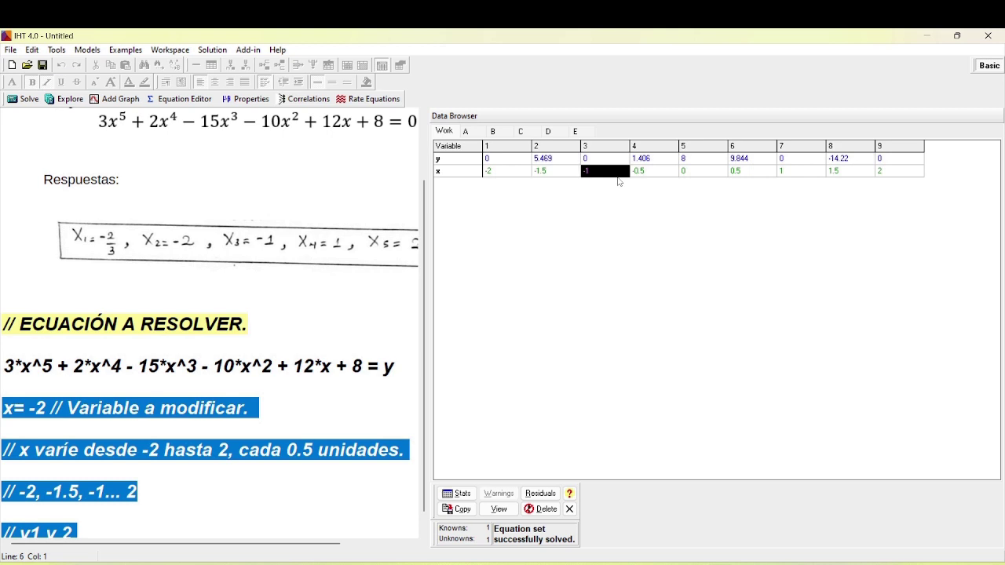
left_click(898, 178)
- Compare the x values where y is zero in the sweep results with the answers in the practice statement
left_click(468, 176)
left_click(501, 163)
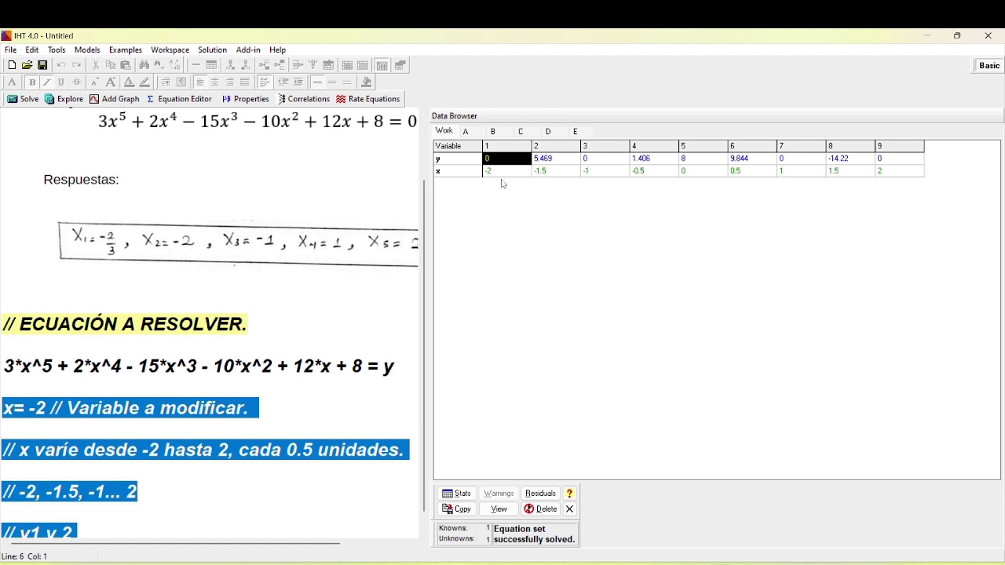
left_click(503, 171)
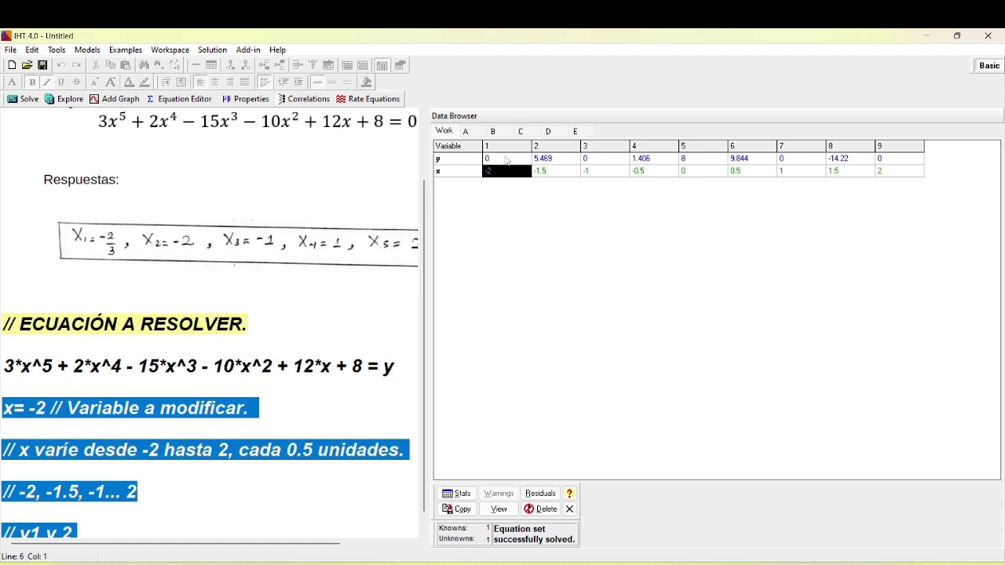
left_click(505, 160)
left_click(502, 172)
left_click(193, 125)
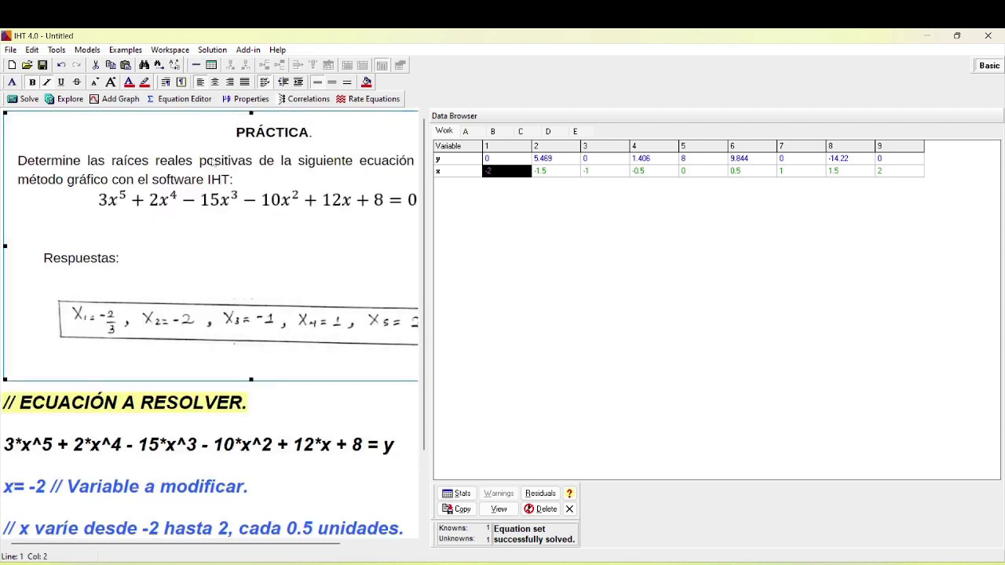
left_click(598, 172)
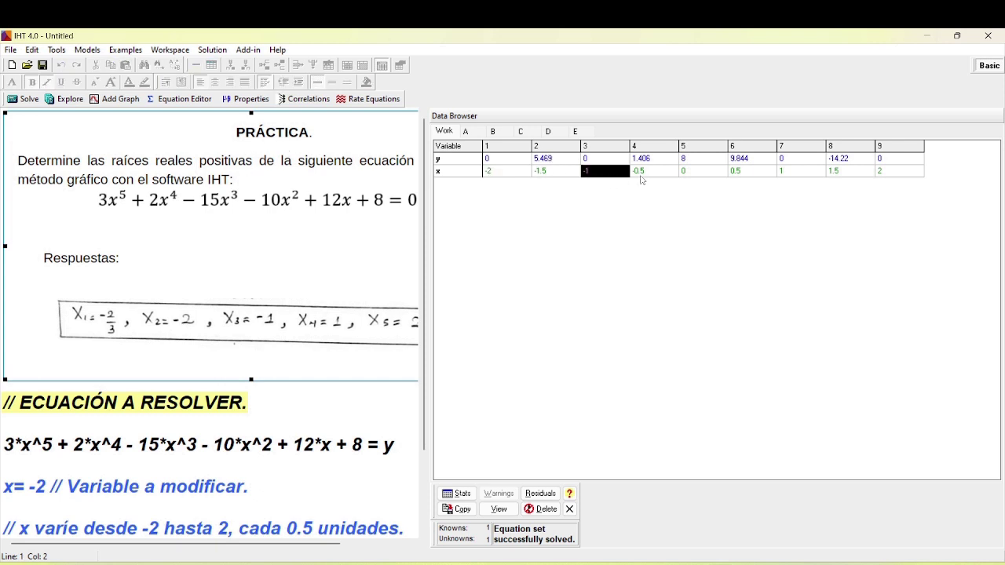
left_click(804, 162)
left_click(866, 171)
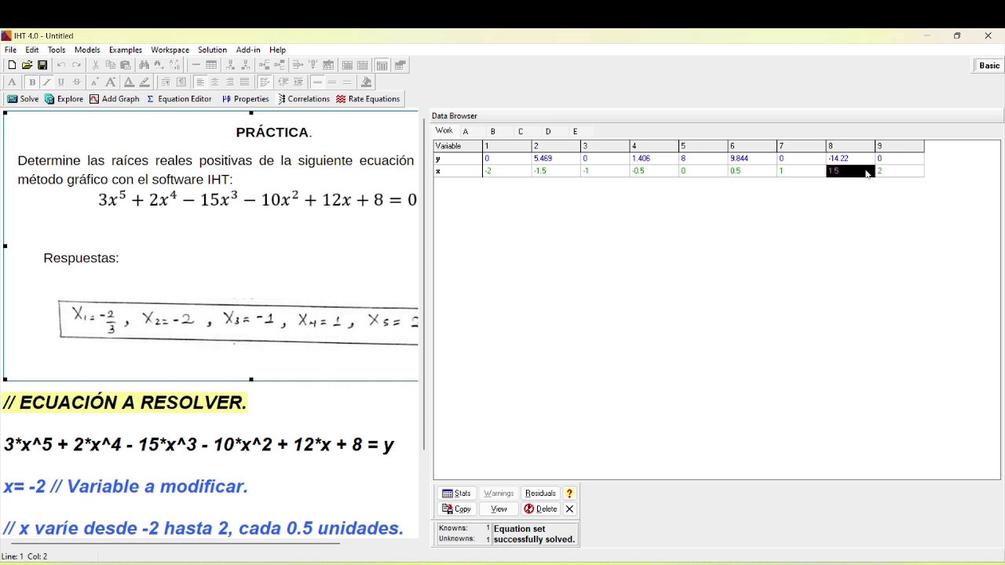
left_click(881, 170)
left_click(790, 173)
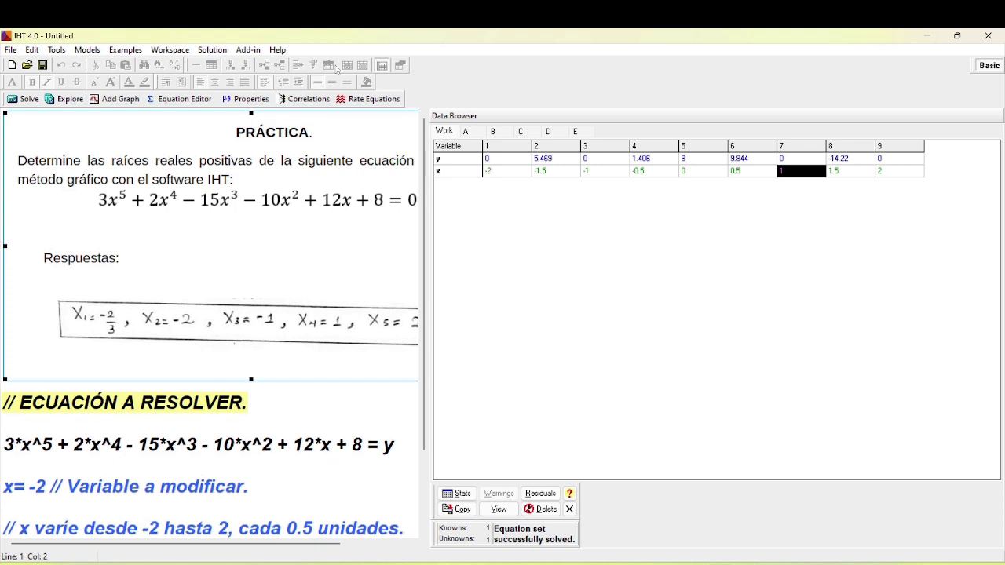
- Rerun the Explore sweep of x with the step reduced to 0.1, replacing the working dataset
left_click(61, 101)
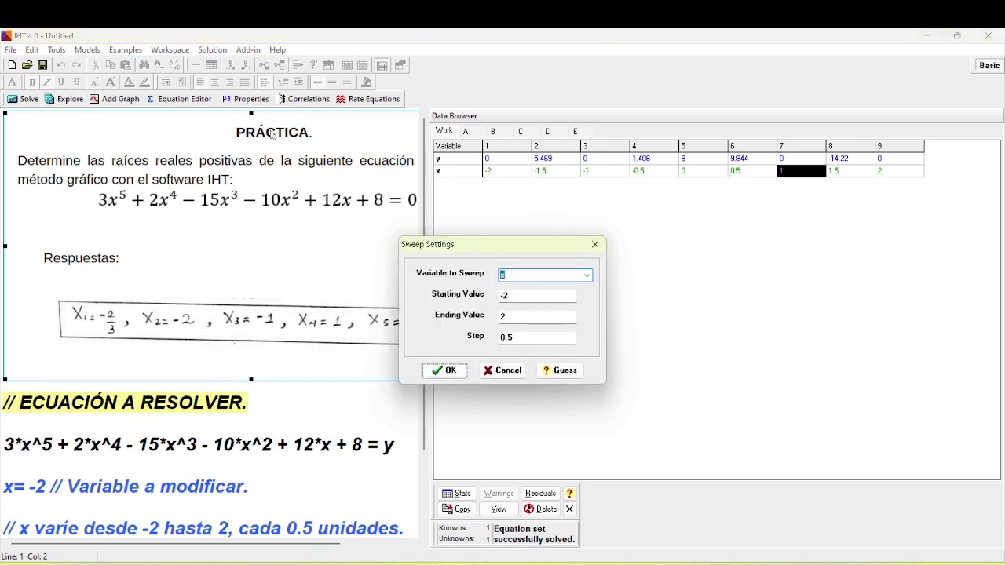
left_click(518, 335)
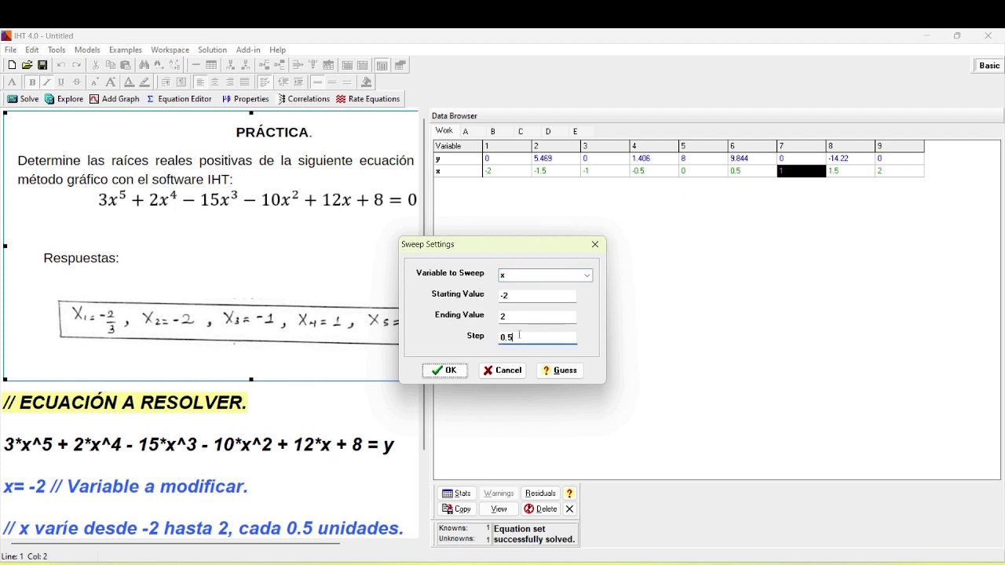
key("BackSpace")
type("1")
key("Return")
left_click(489, 377)
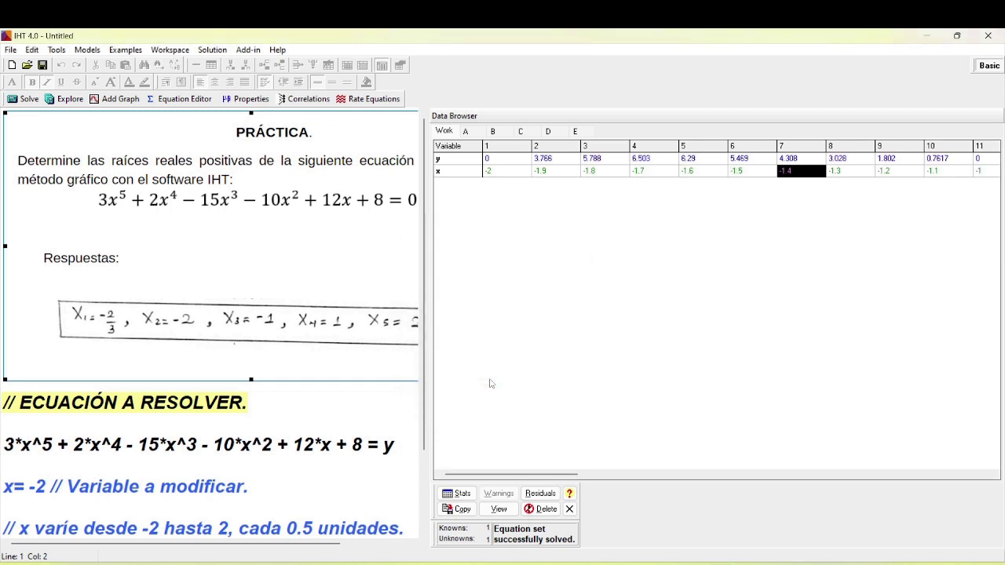
- Look through the finer sweep results from x = -2 onward, up to the columns around x = -0.7
left_click(512, 170)
scroll(511, 170, "right", 2)
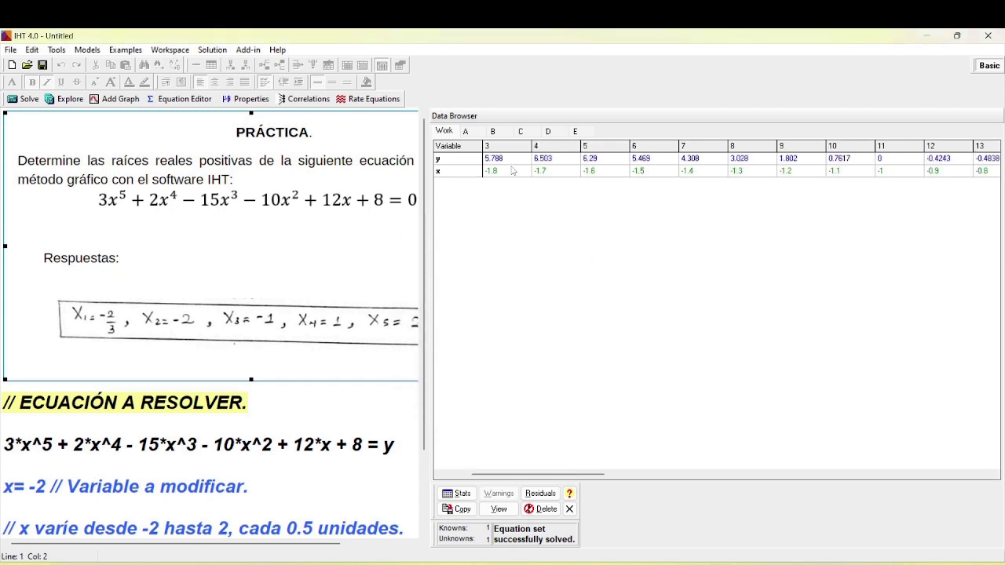
scroll(512, 170, "left", 2)
left_click(512, 170)
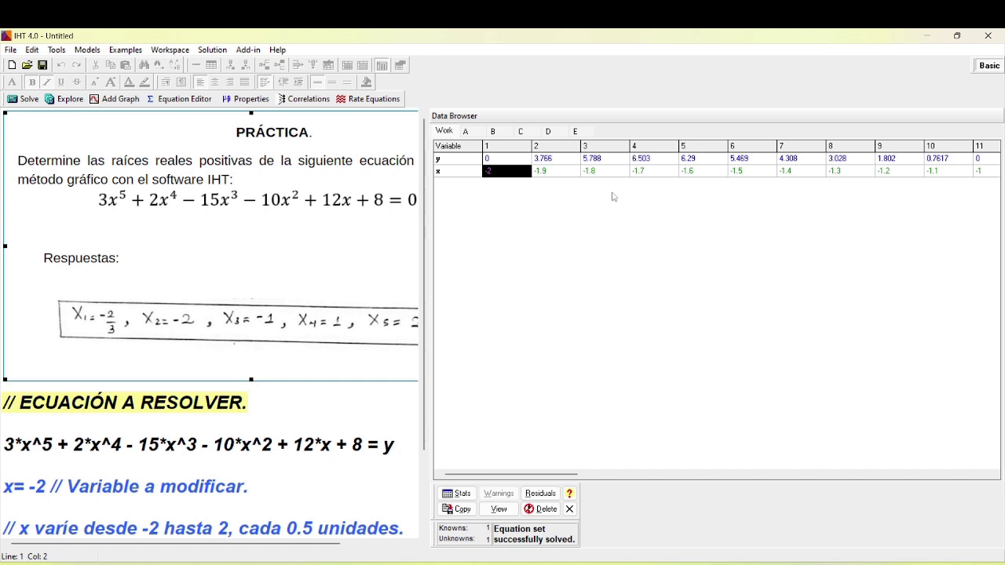
left_click(701, 171)
scroll(701, 171, "right", 4)
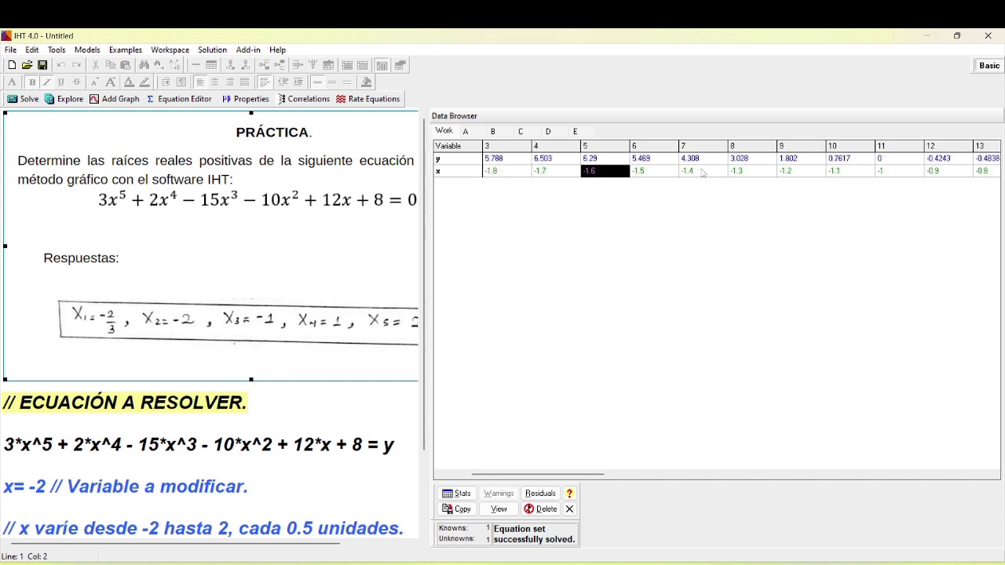
scroll(702, 172, "right", 2)
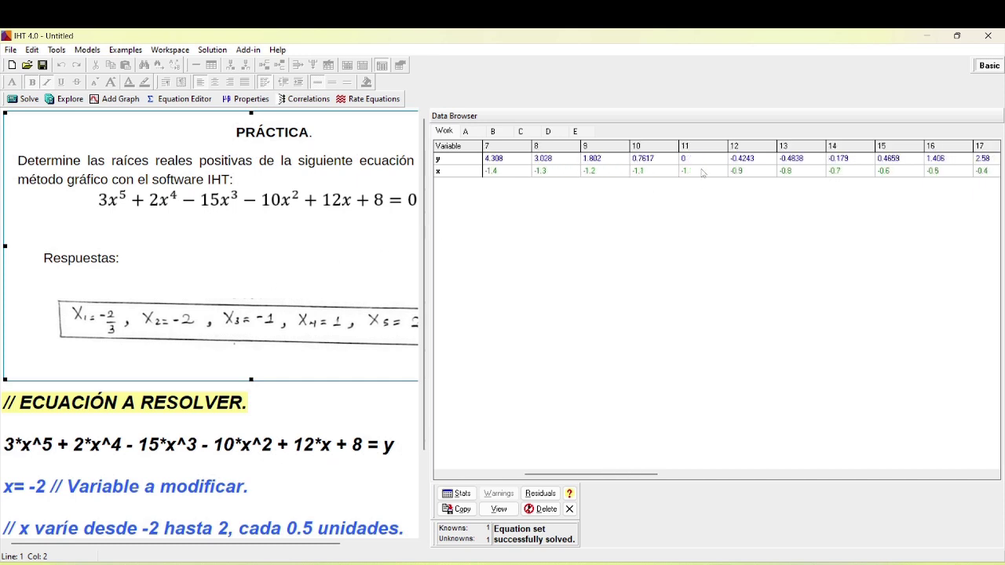
- Examine the y values at x = -0.7 and x = -0.6 for a change of sign
left_click_drag(849, 175, 895, 162)
left_click(889, 174)
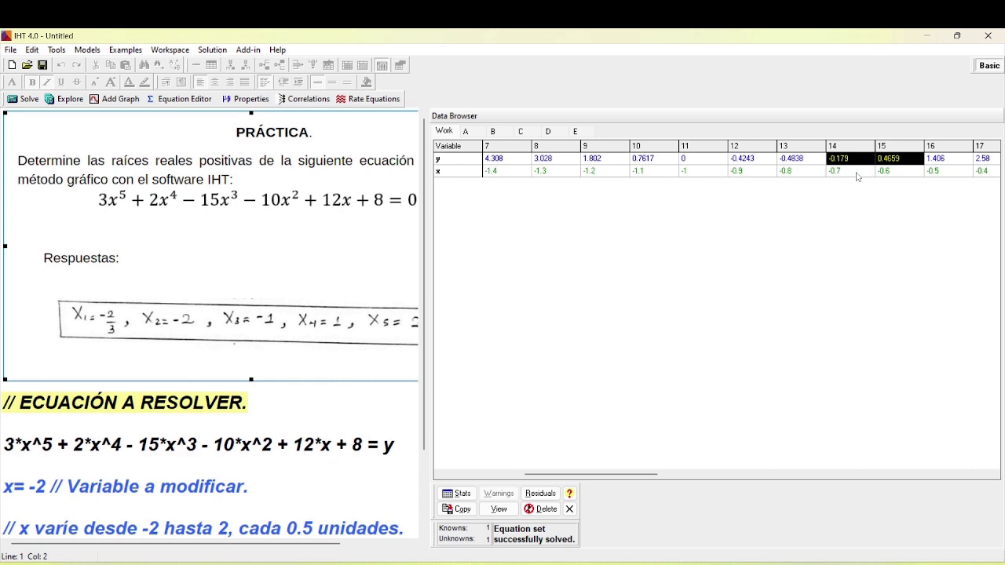
left_click(856, 173)
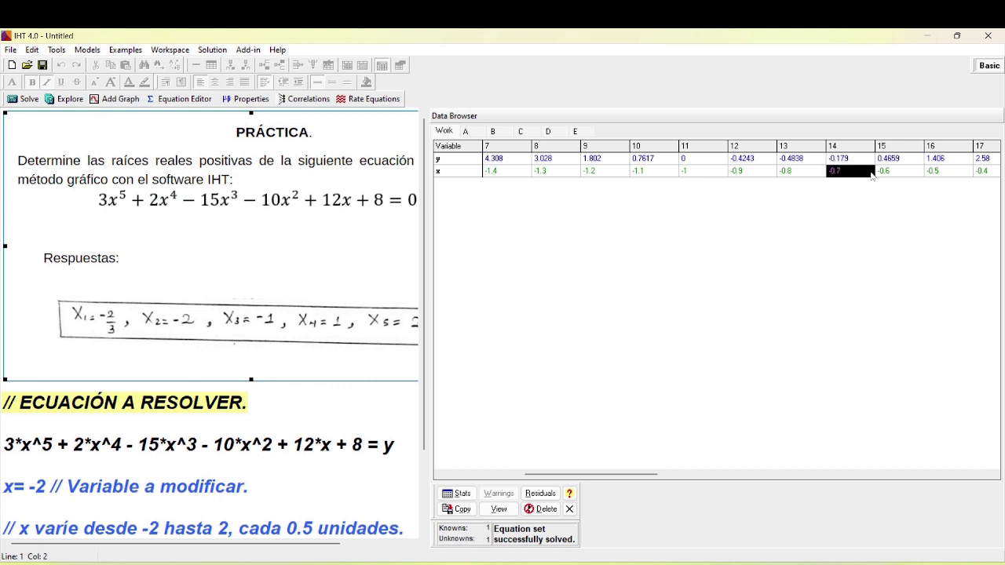
left_click(879, 173)
left_click(836, 172)
left_click(898, 172)
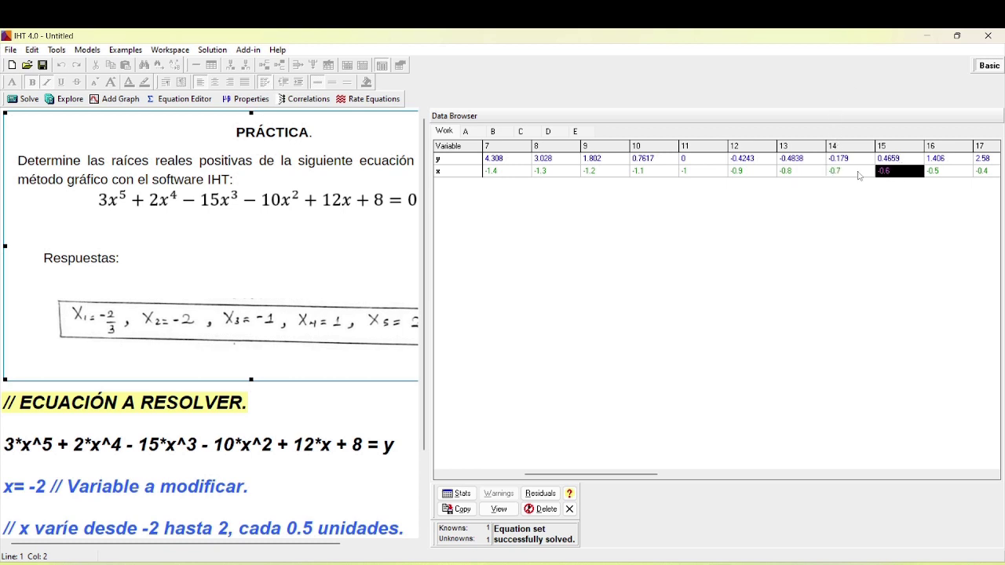
left_click(817, 175)
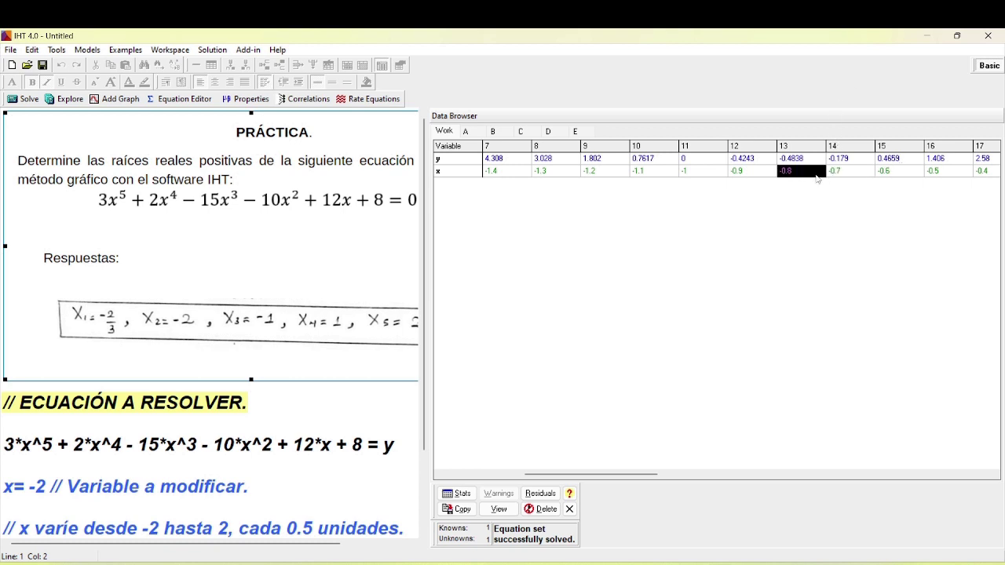
- Add a graph with x on the X axis and y from the Work dataset as the Y1 curve
left_click(128, 102)
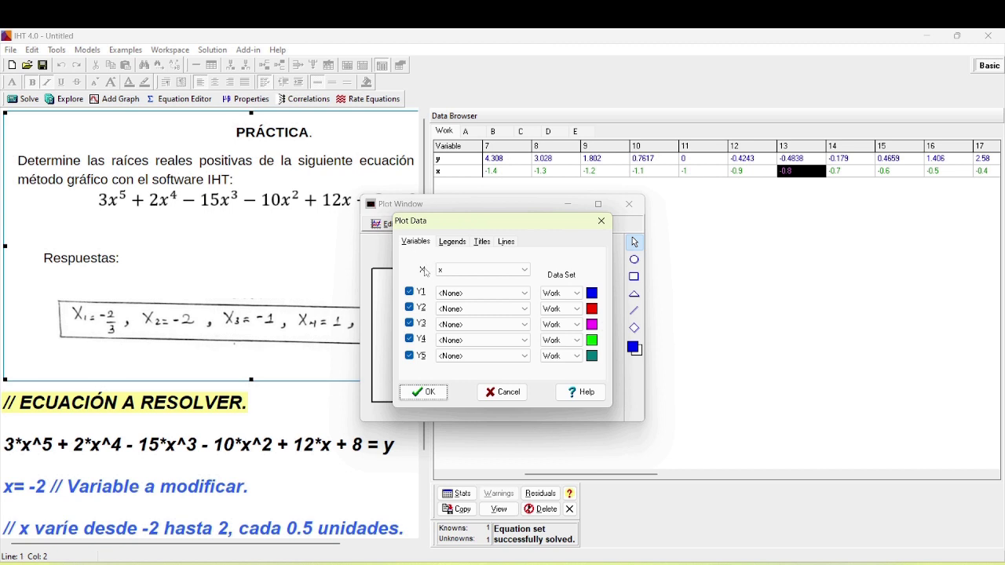
left_click(465, 275)
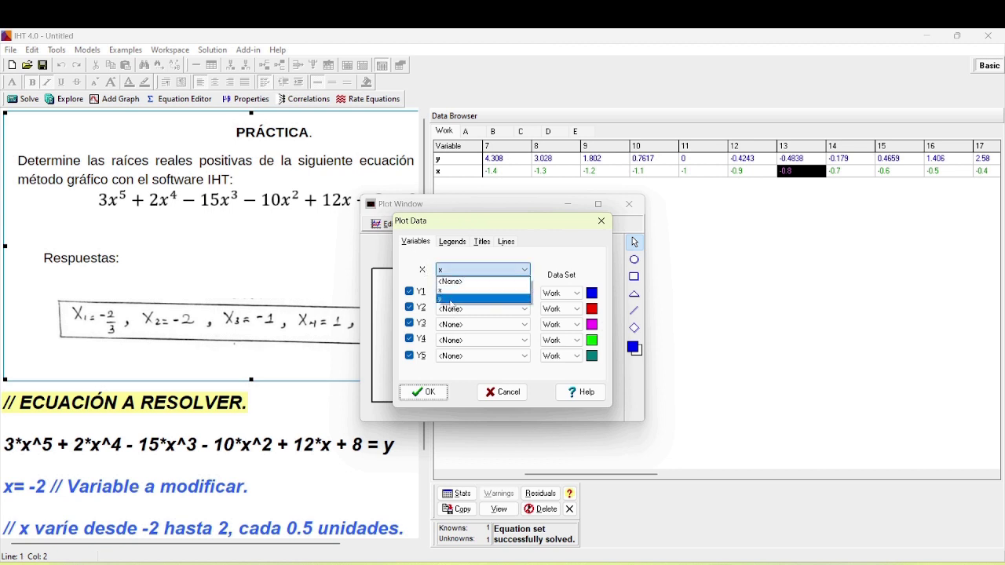
left_click(450, 295)
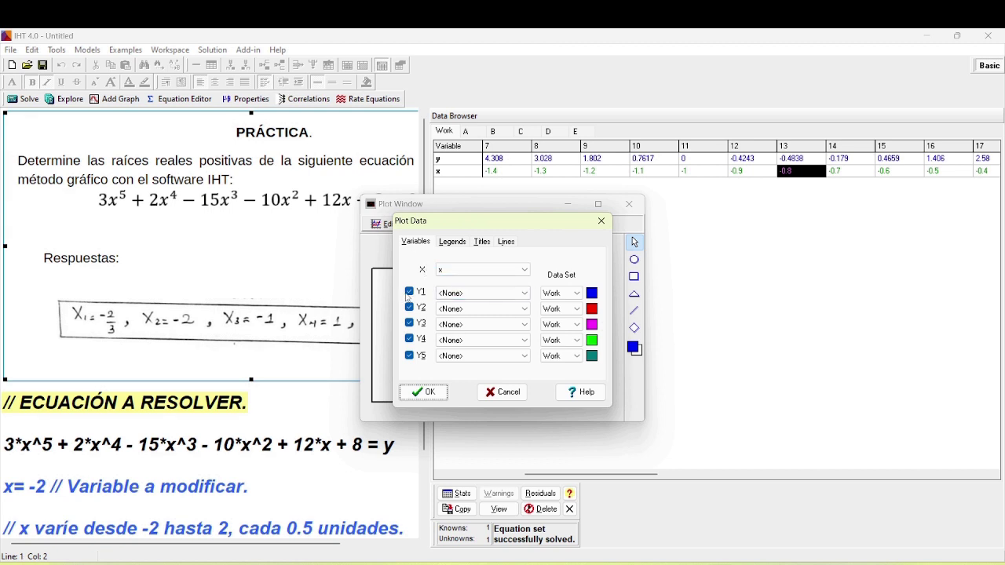
left_click(479, 296)
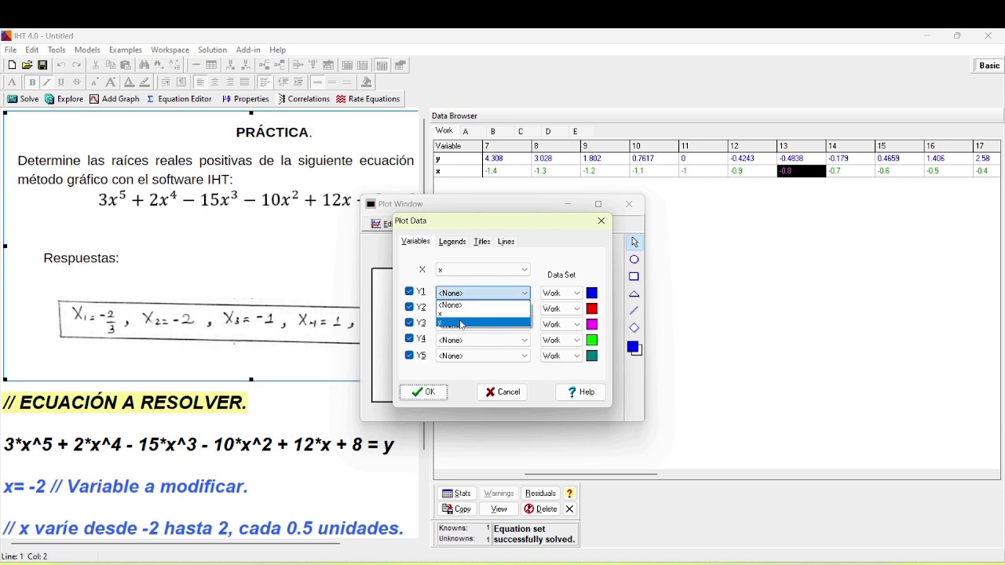
left_click(462, 326)
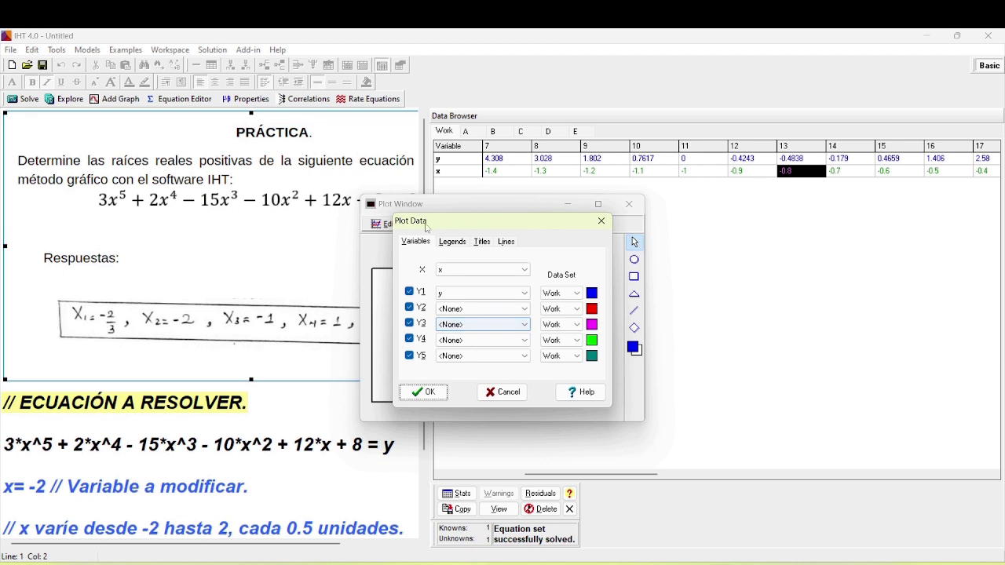
- Set the graph title to "Gráfica de la función" in the plot's data settings
left_click(460, 243)
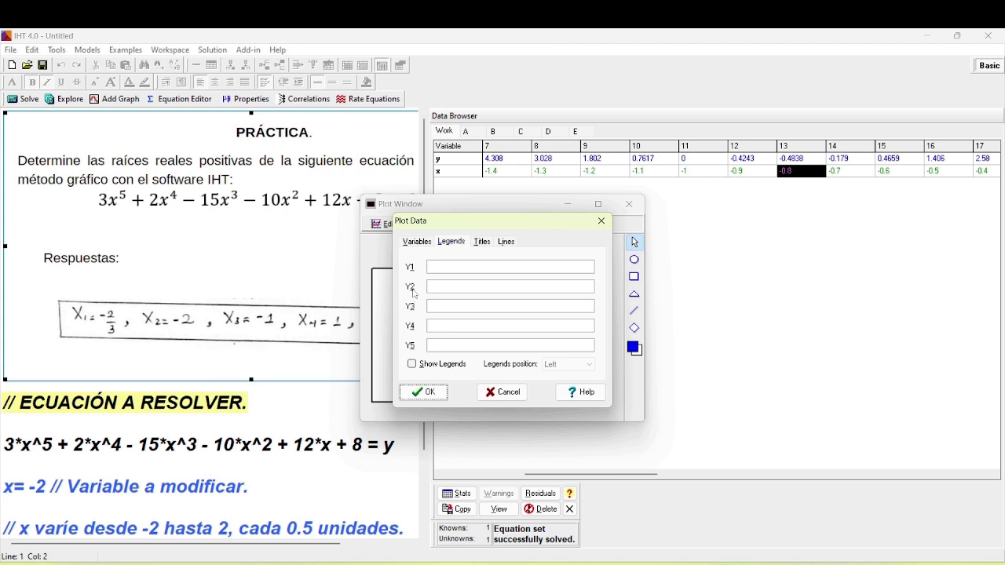
left_click(481, 242)
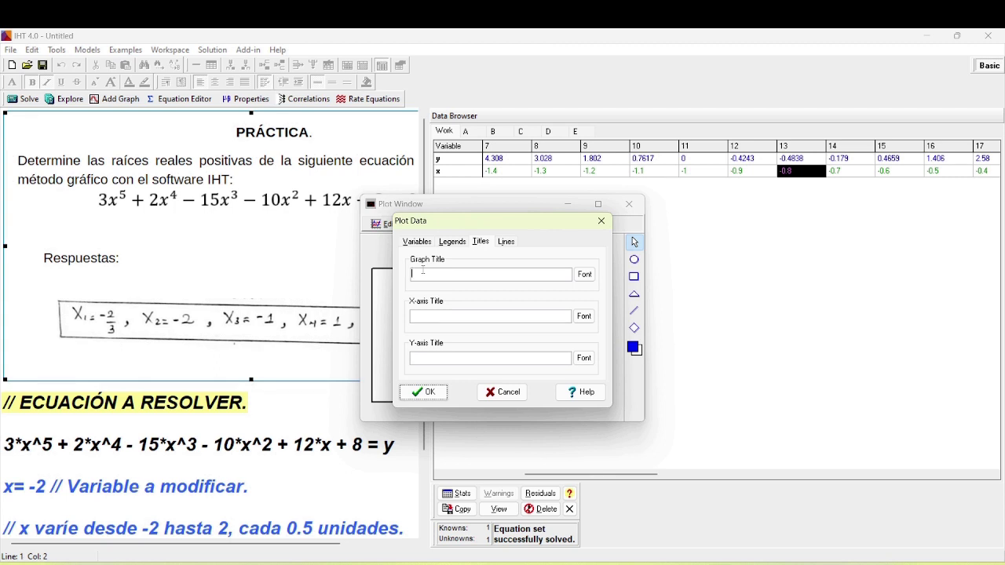
type("Gr")
type("áfica de la func")
type("ión")
- Title the X axis "x" and the Y axis "y", and generate the plot
type("x")
left_click(424, 357)
type("y")
left_click(441, 312)
type("m")
key("BackSpace")
key("BackSpace")
key("BackSpace")
key("BackSpace")
left_click(431, 394)
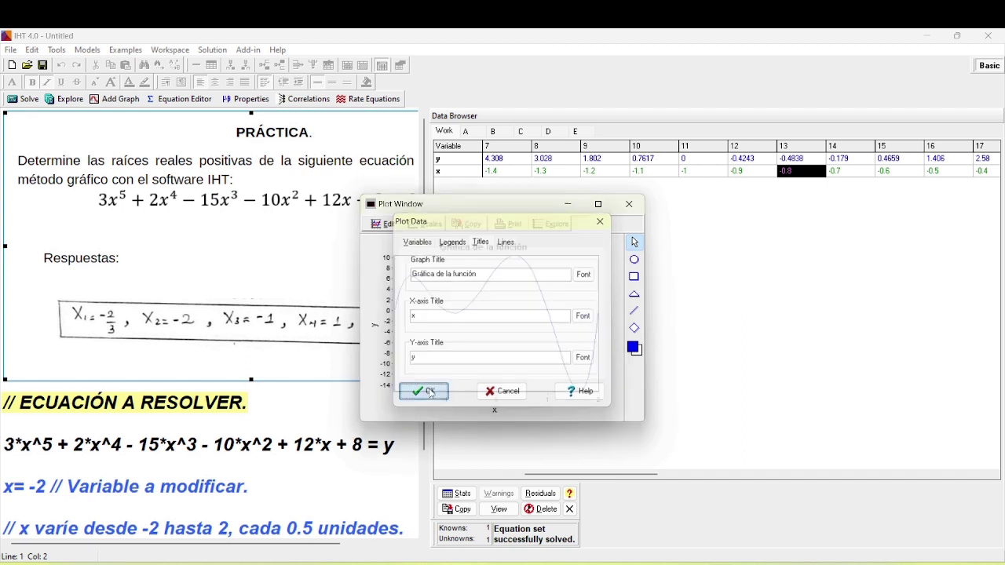
- Maximize the plot window and check the plot's variable settings
left_click(596, 205)
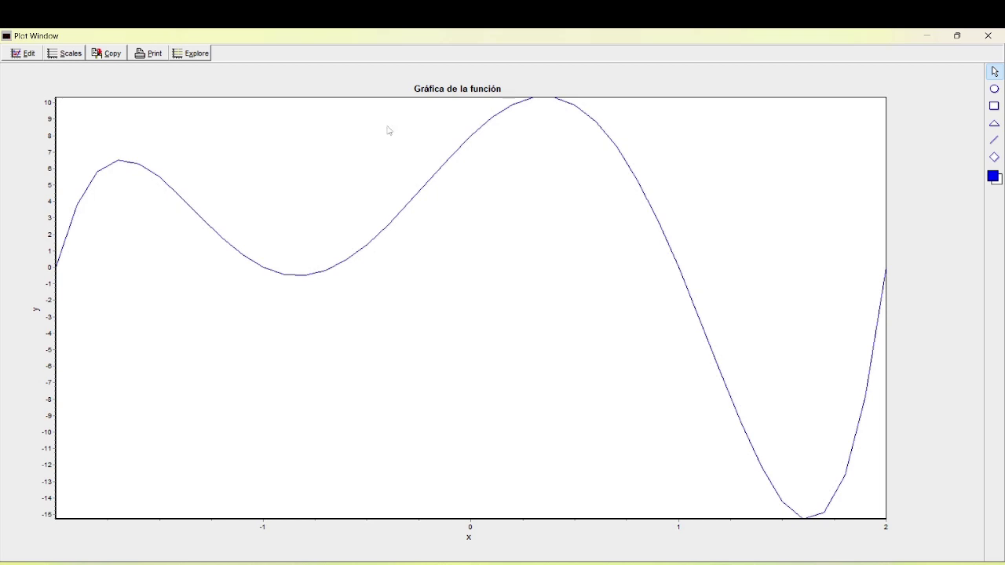
left_click(28, 53)
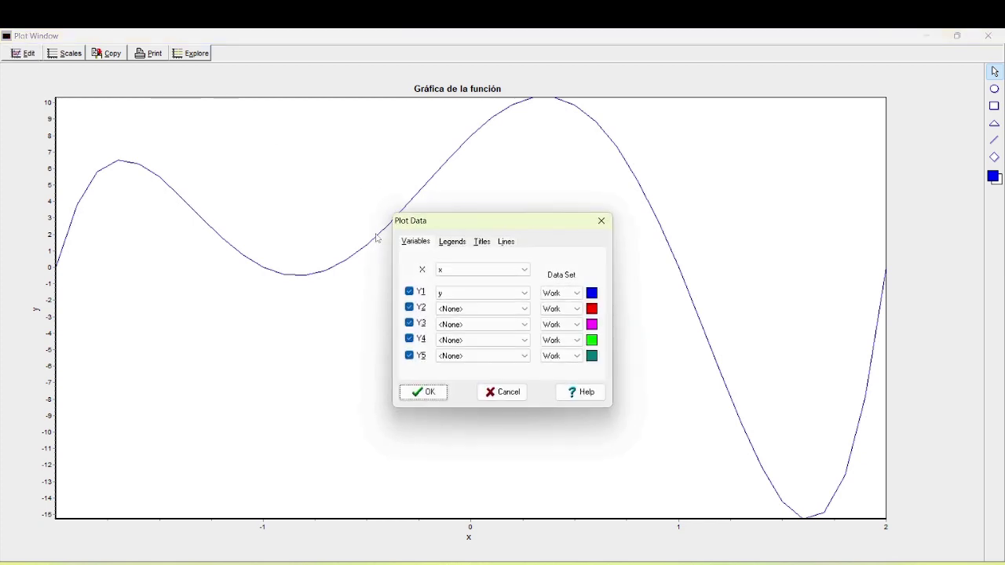
left_click(602, 222)
- Show the grid on both the X and Y scales of the plot
left_click(68, 55)
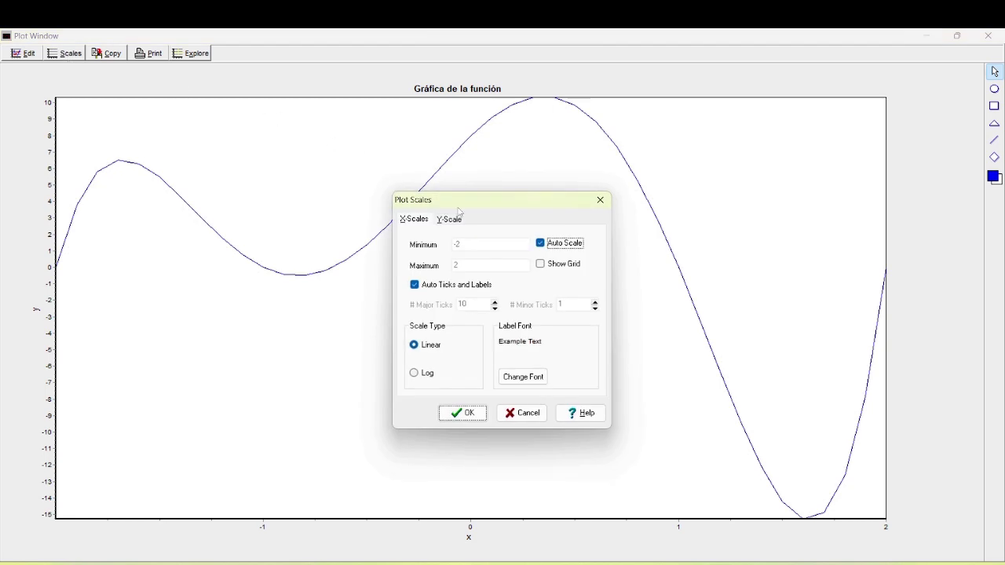
left_click_drag(459, 210, 532, 159)
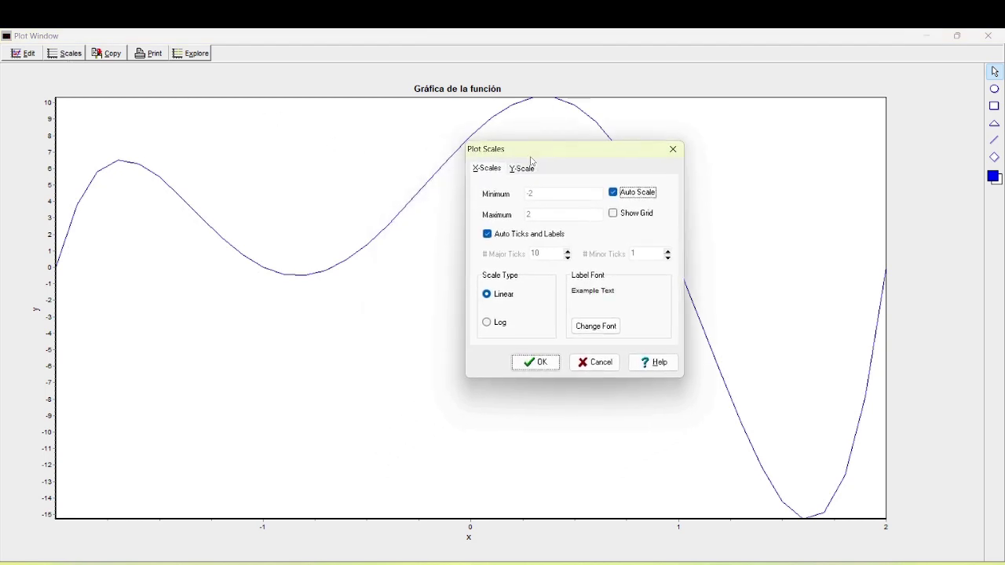
left_click(616, 213)
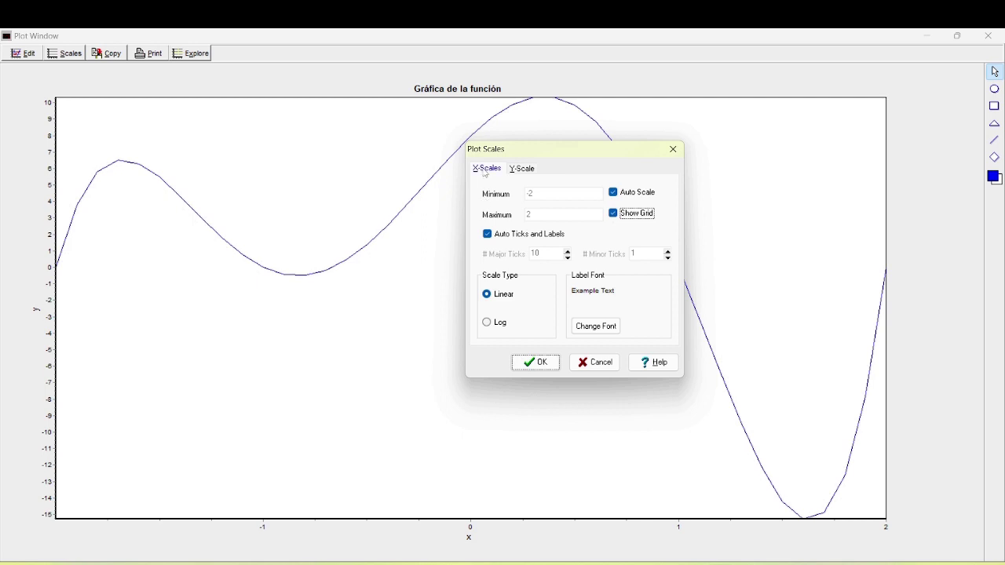
left_click(513, 171)
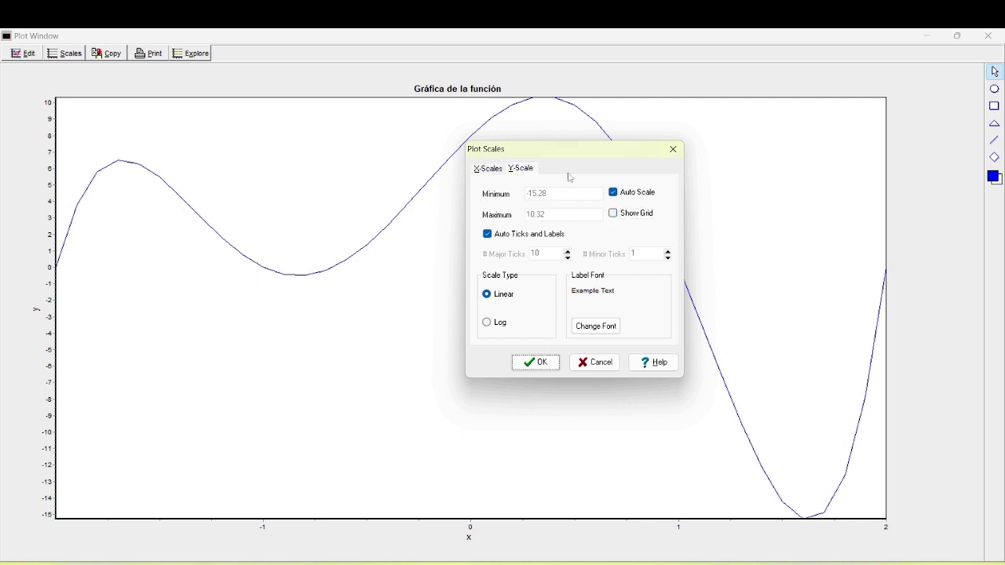
left_click(615, 216)
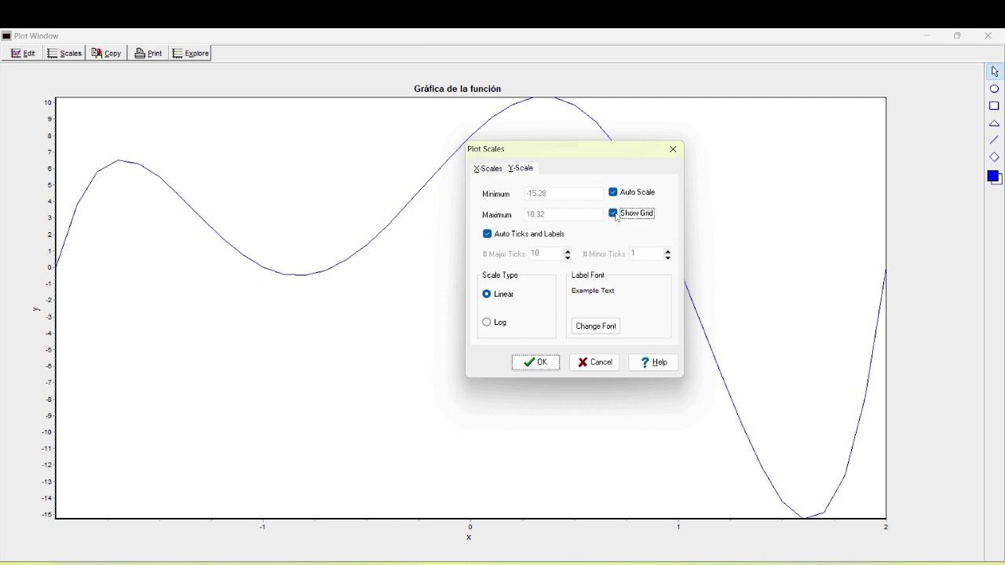
left_click(536, 363)
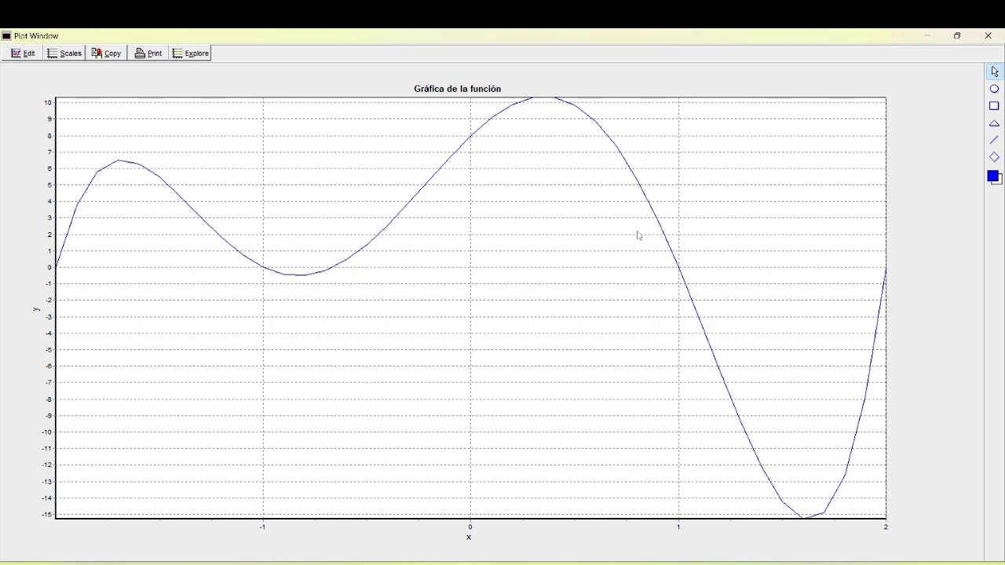
- Turn off automatic ticks and labels on the X scale and set 12 major ticks
left_click(75, 54)
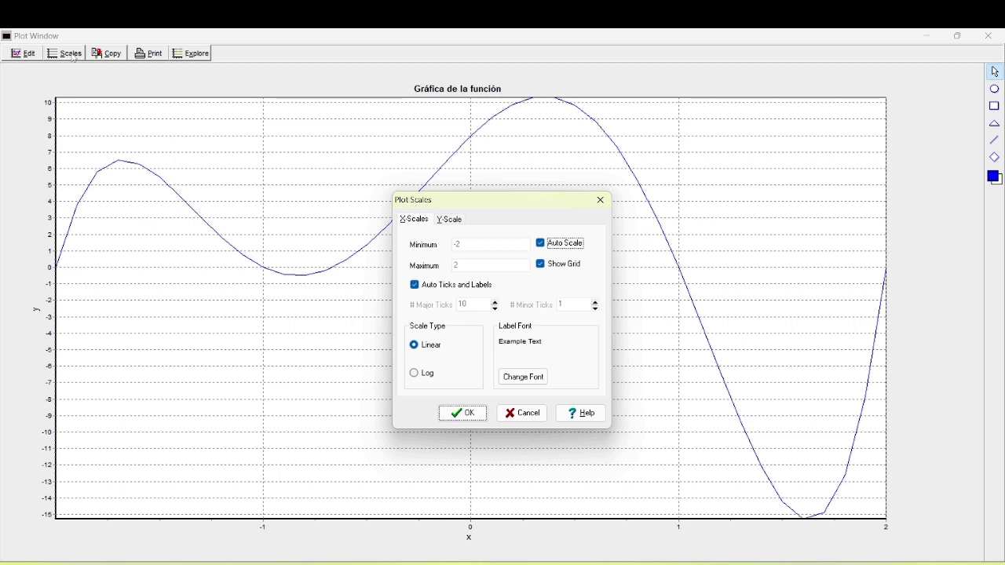
left_click(419, 287)
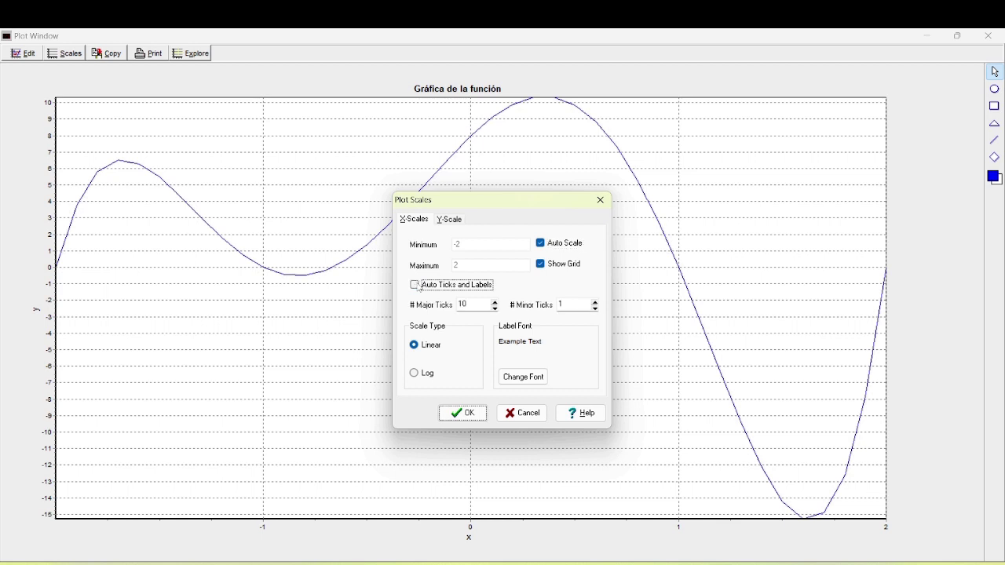
left_click(479, 303)
left_click(461, 413)
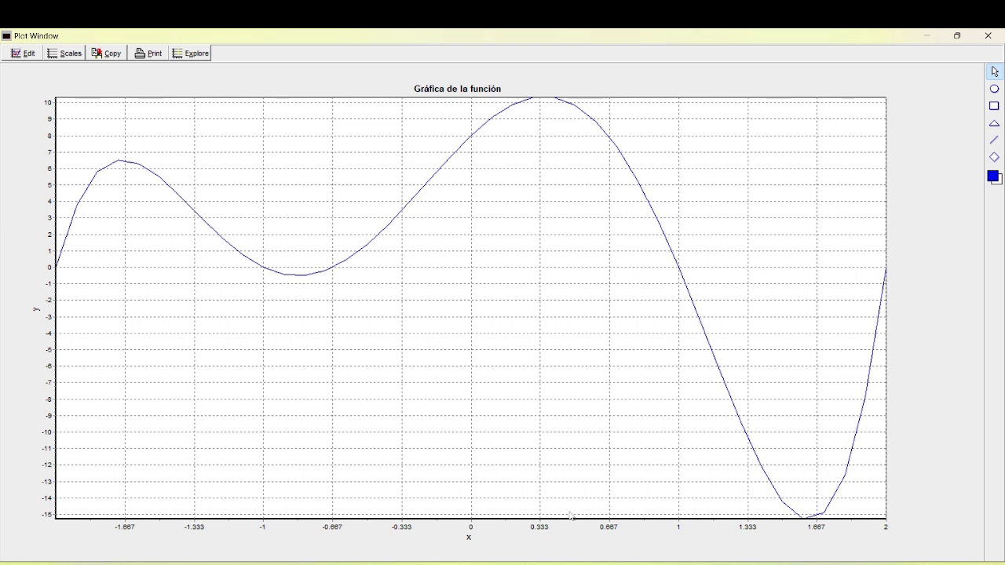
- Turn off automatic ticks and labels on the Y scale and apply 10 major ticks
left_click(71, 55)
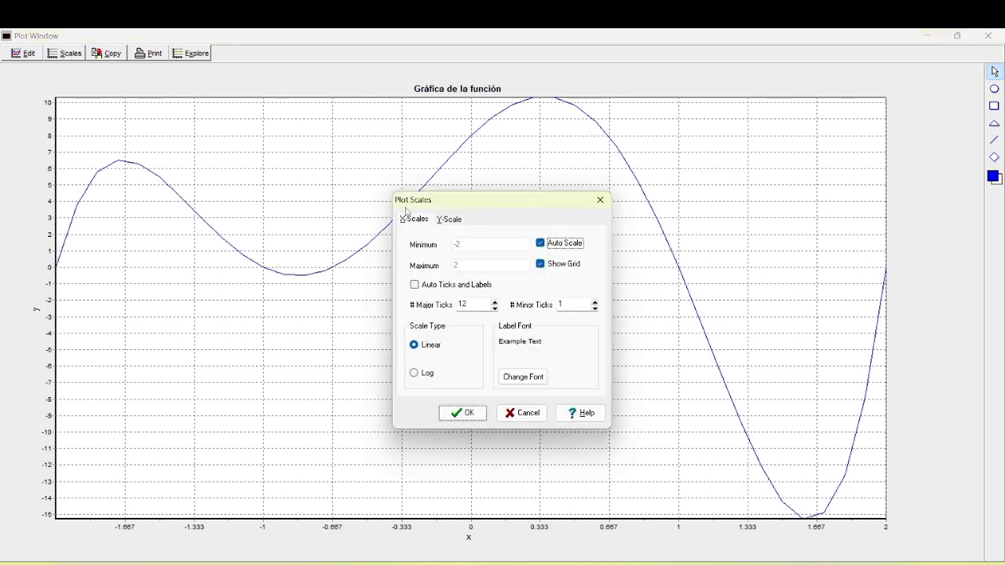
left_click(460, 224)
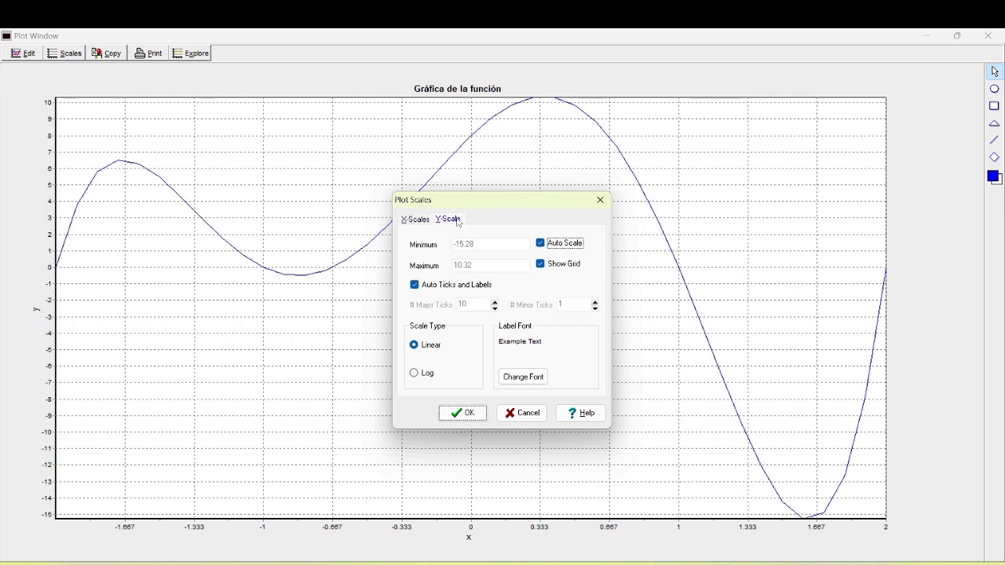
left_click(422, 285)
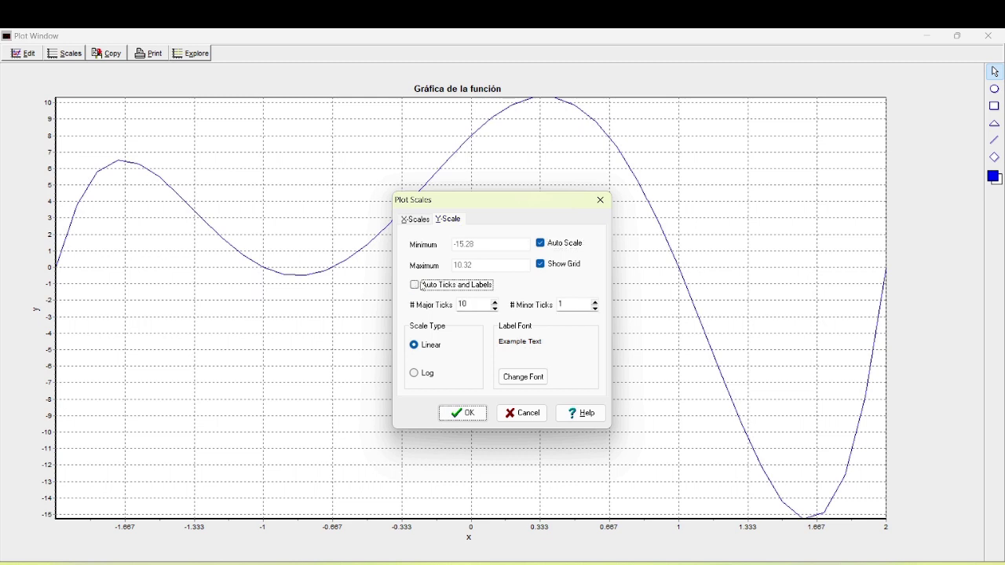
left_click(478, 306)
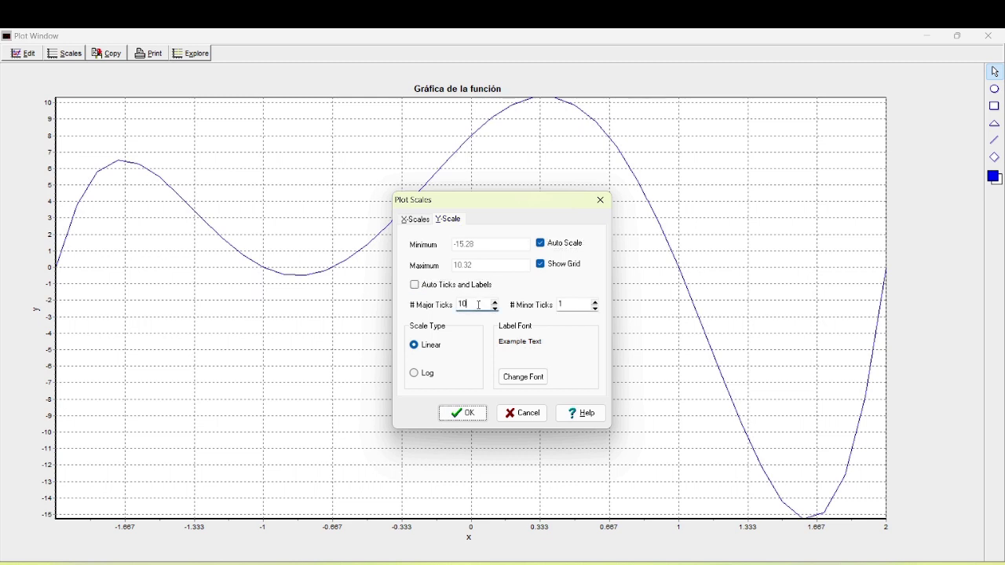
key("Return")
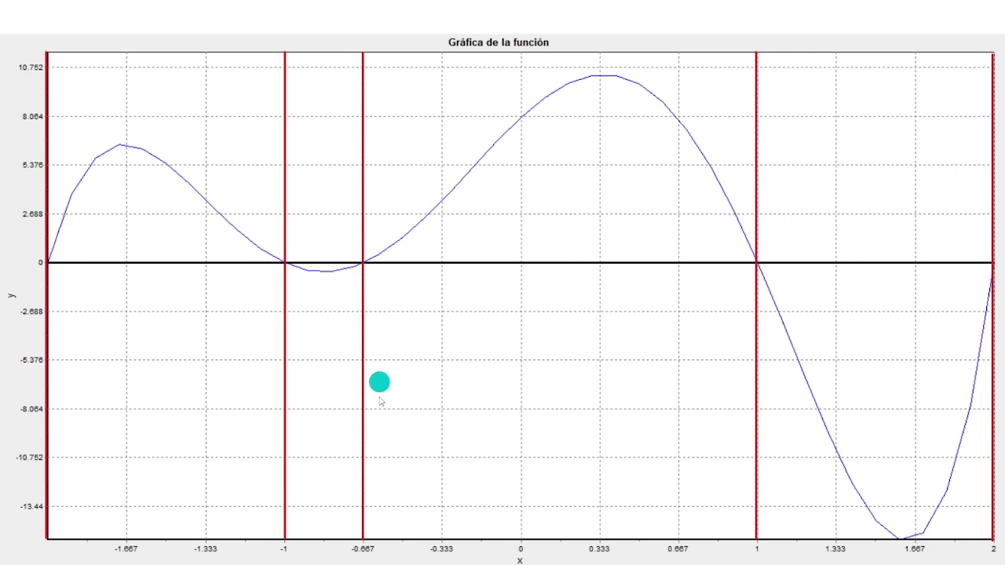
mouse_move(375, 555)
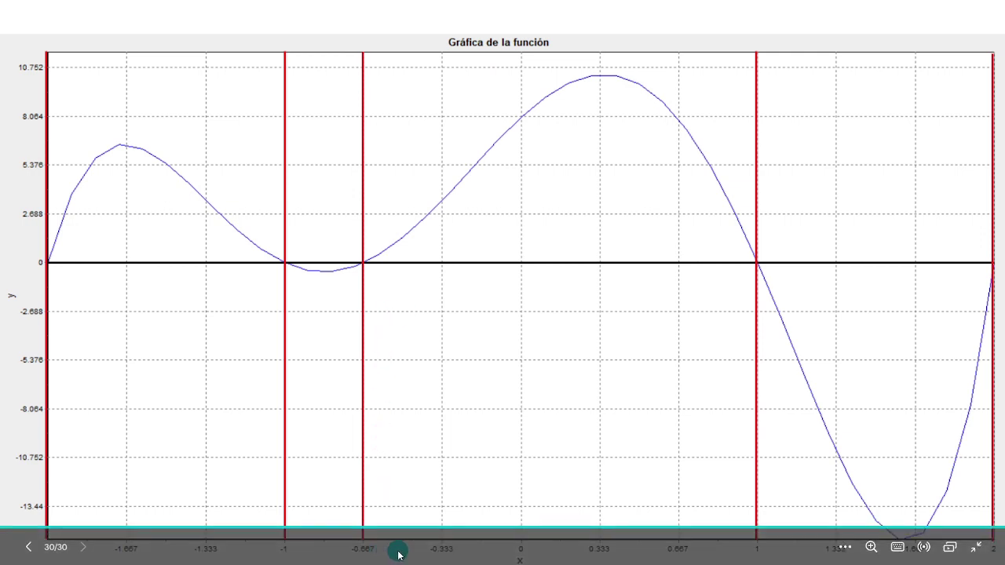